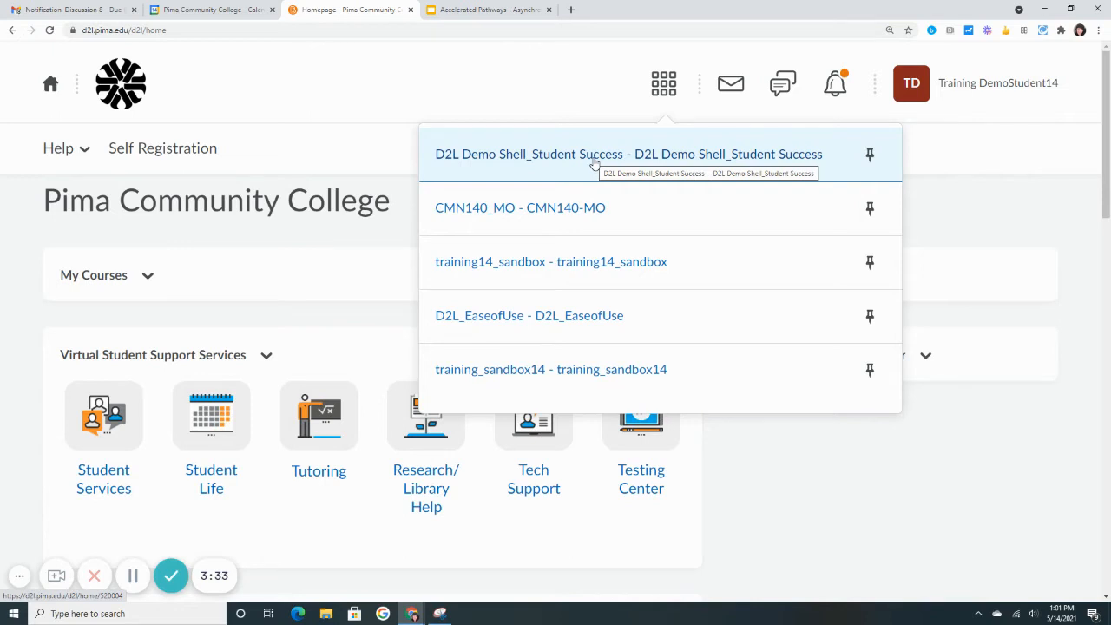
Open the D2L Demo Shell_Student Success course and expand its Calendar widget to view the upcoming events
left_click(594, 163)
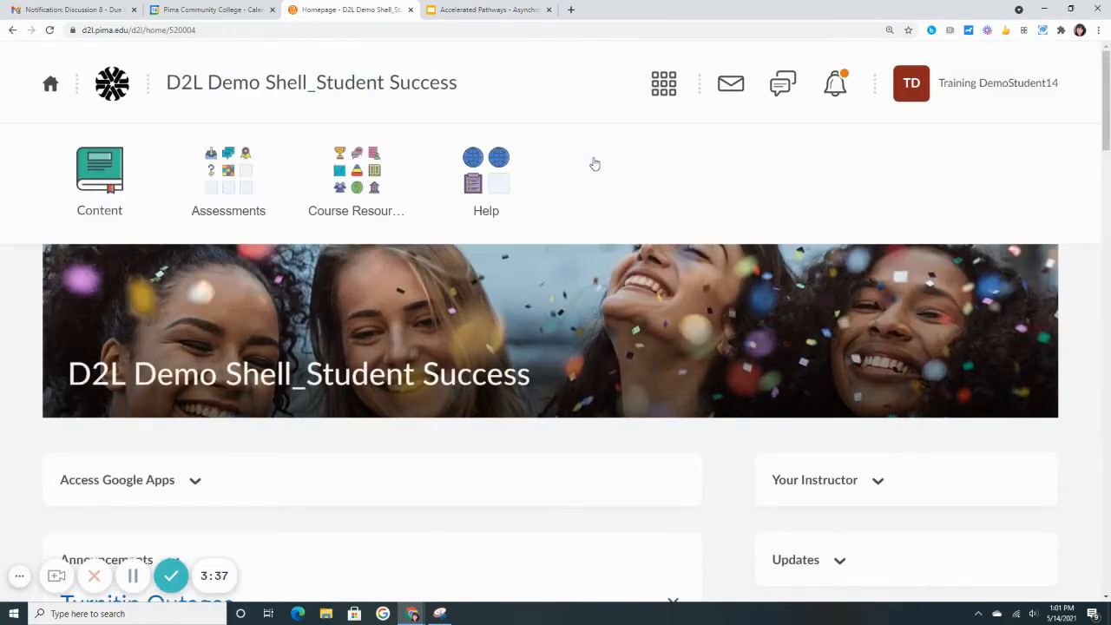
scroll(594, 163, "down", 2)
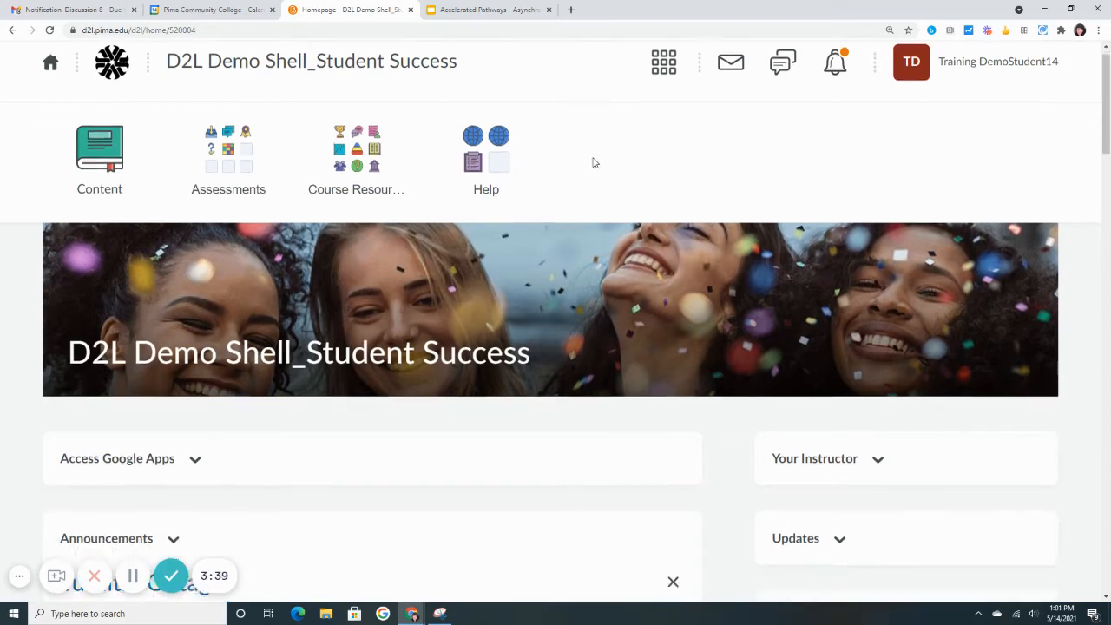
scroll(594, 162, "down", 1)
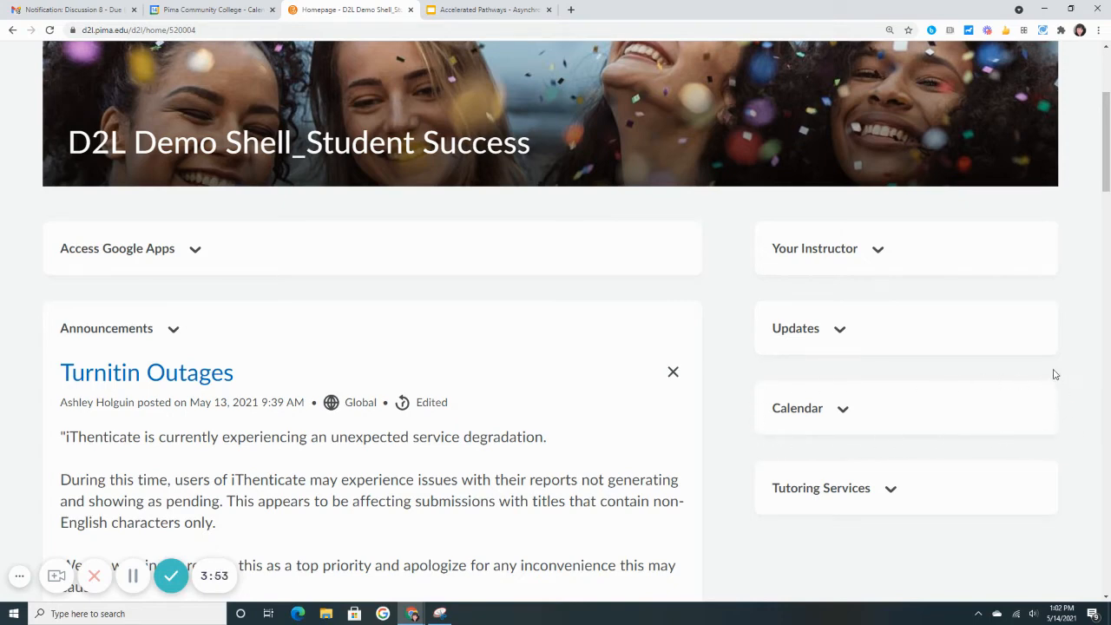
left_click(847, 411)
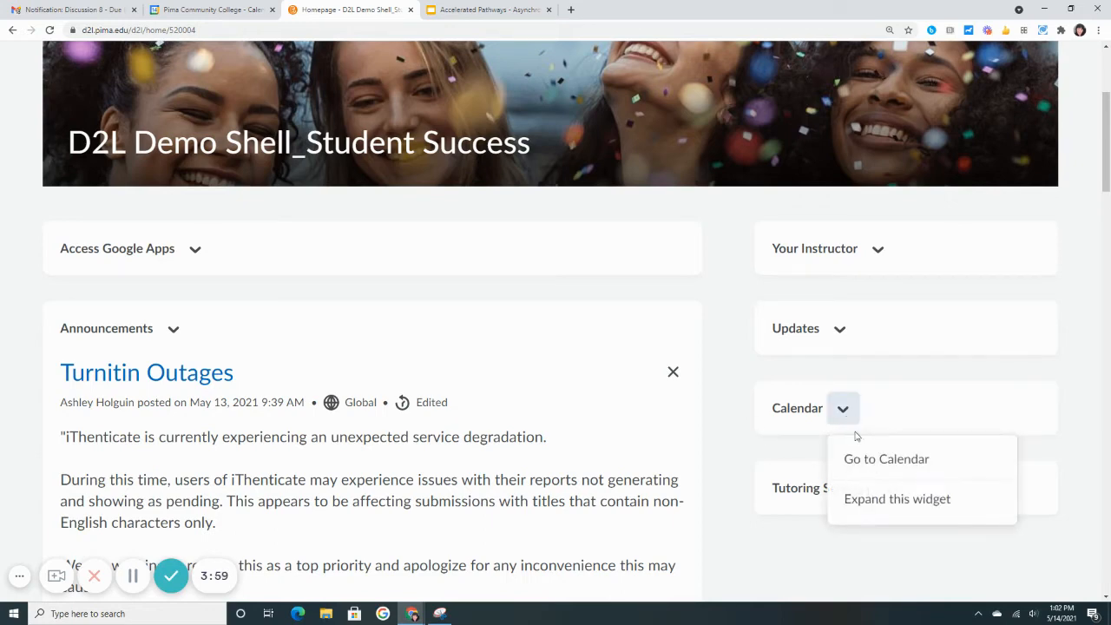
left_click(879, 501)
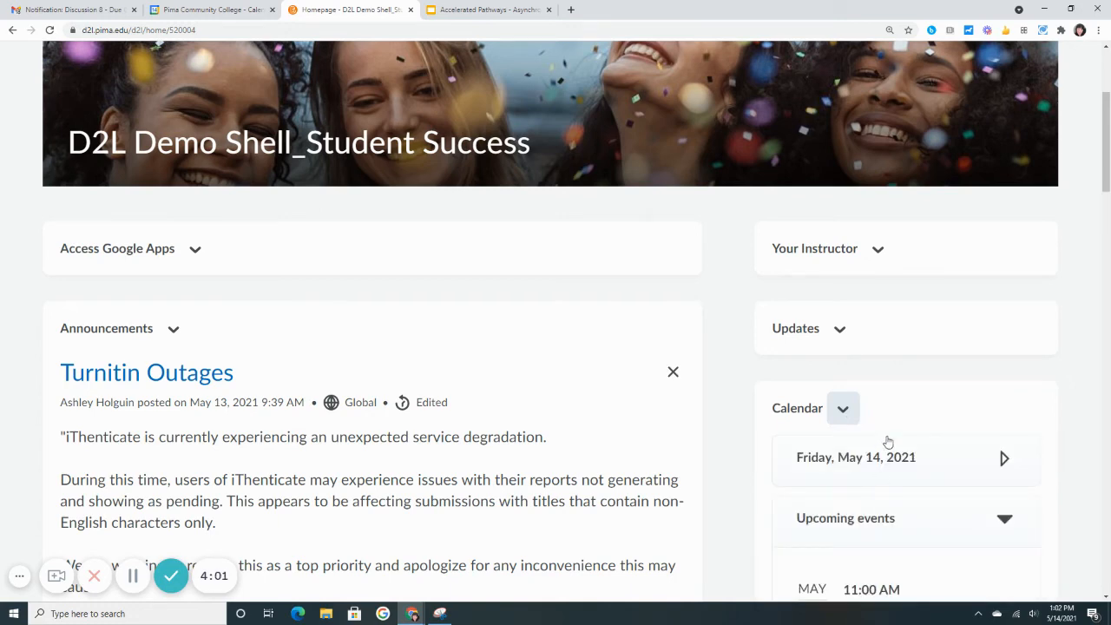
scroll(885, 441, "down", 1)
scroll(886, 433, "down", 2)
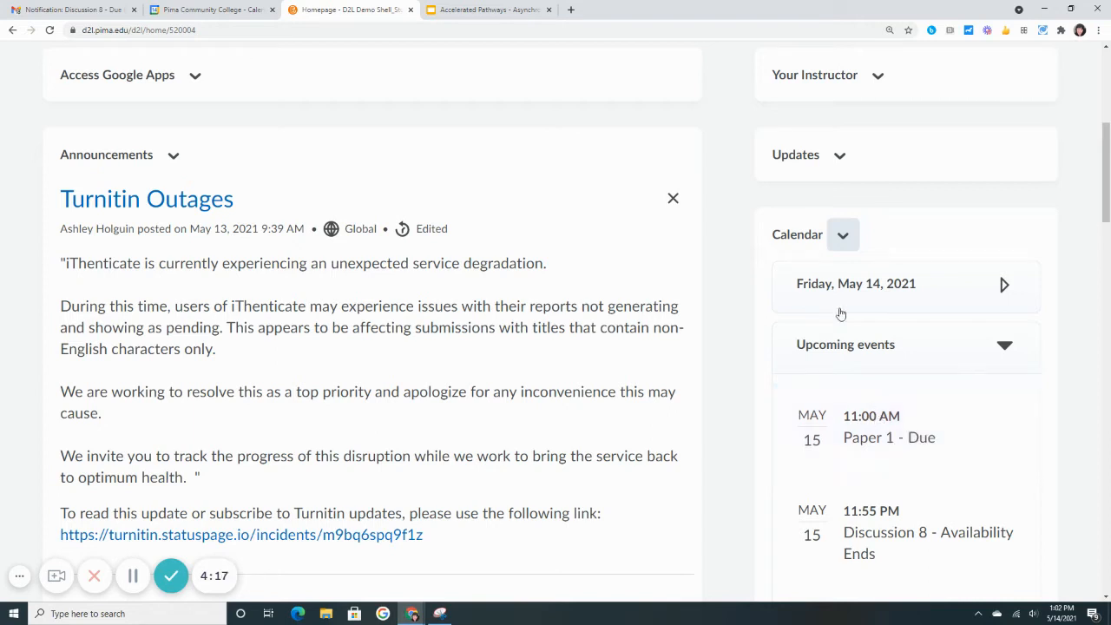
Open the course's full calendar and review the agenda and the list of calendars available for filtering
left_click(843, 239)
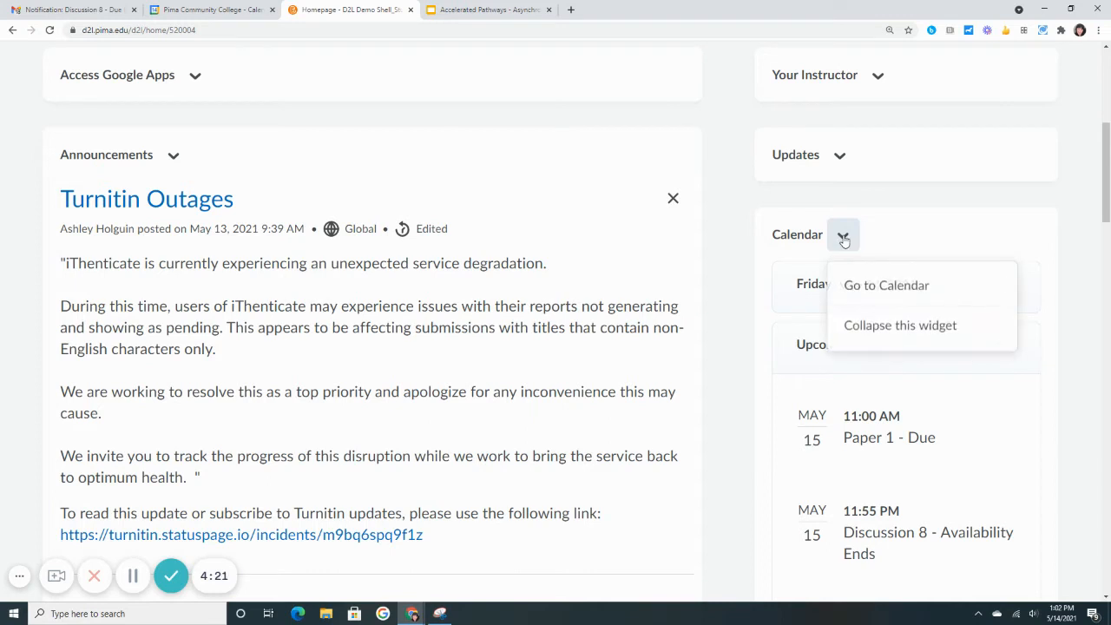
left_click(867, 288)
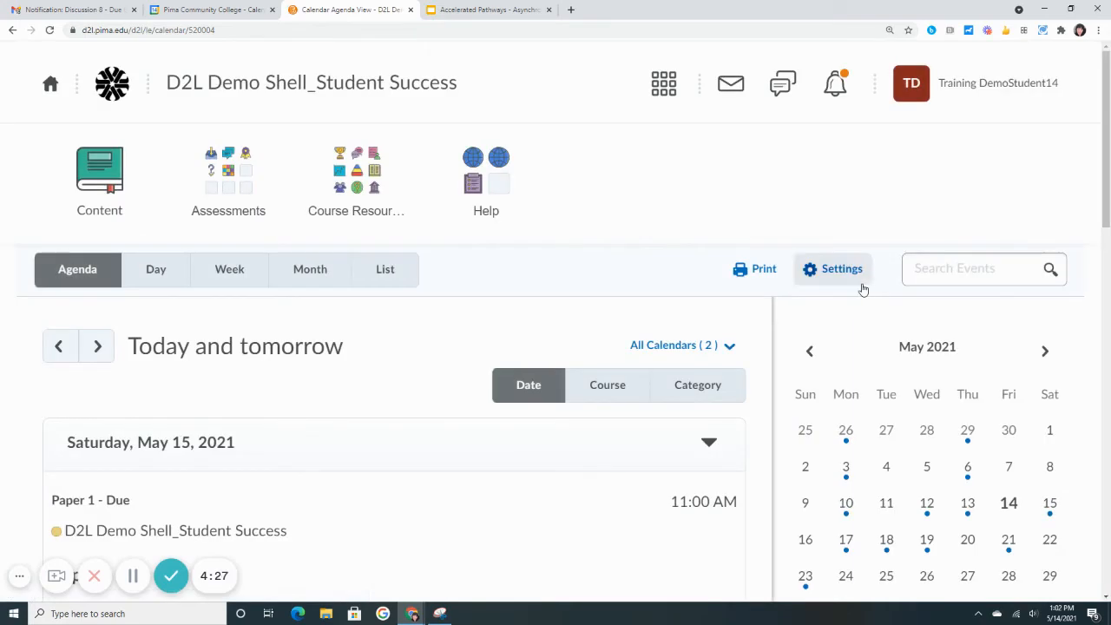
scroll(610, 399, "down", 2)
scroll(610, 428, "down", 1)
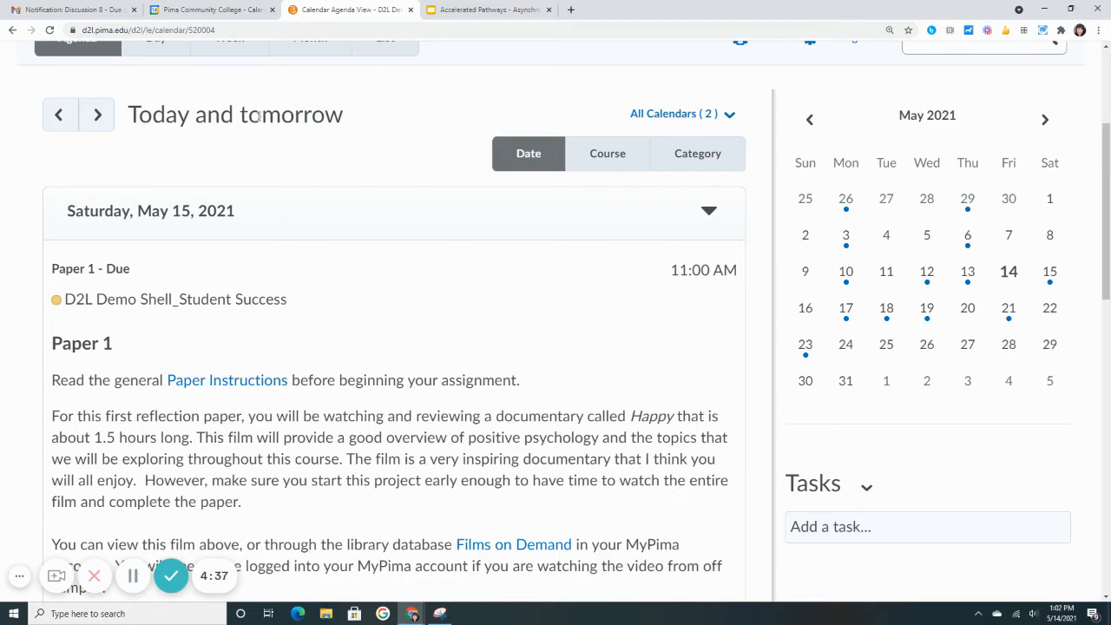
scroll(397, 219, "up", 1)
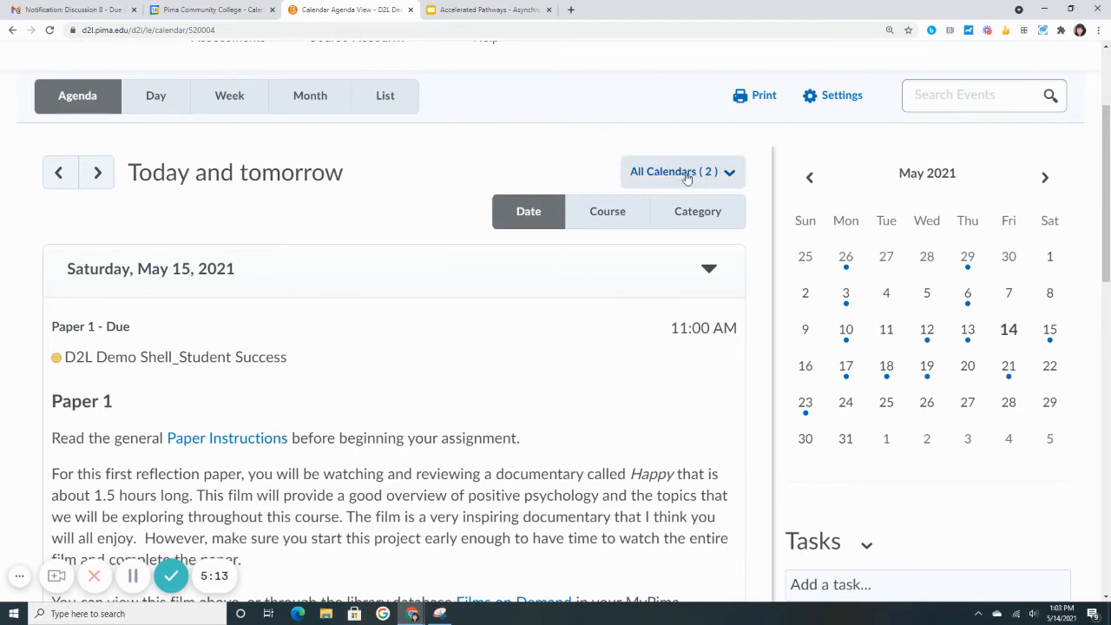
left_click(731, 173)
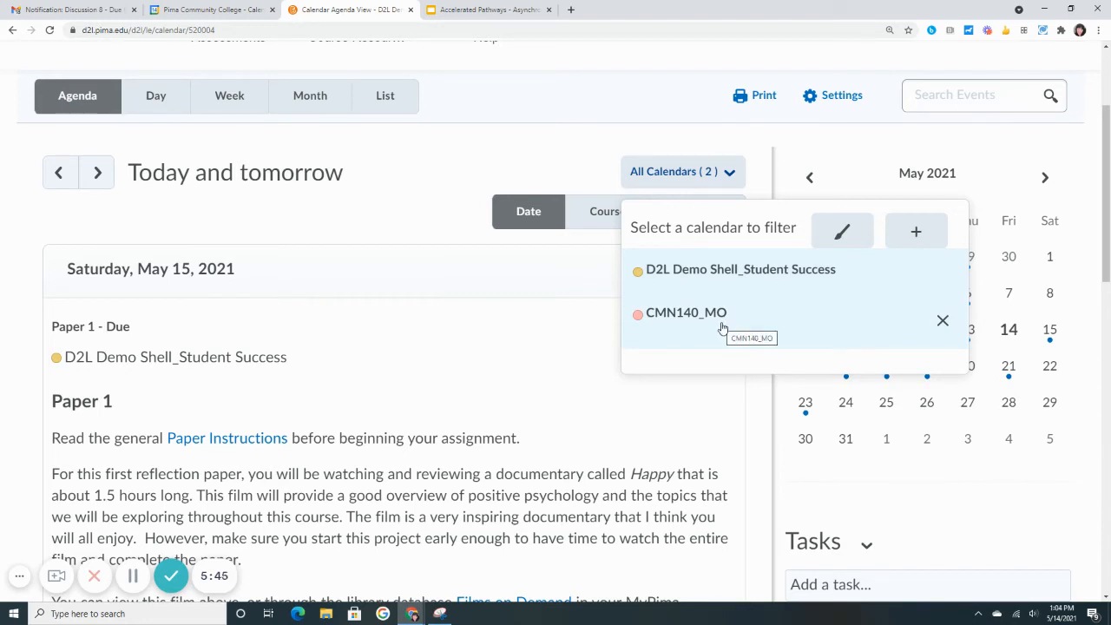
left_click(511, 175)
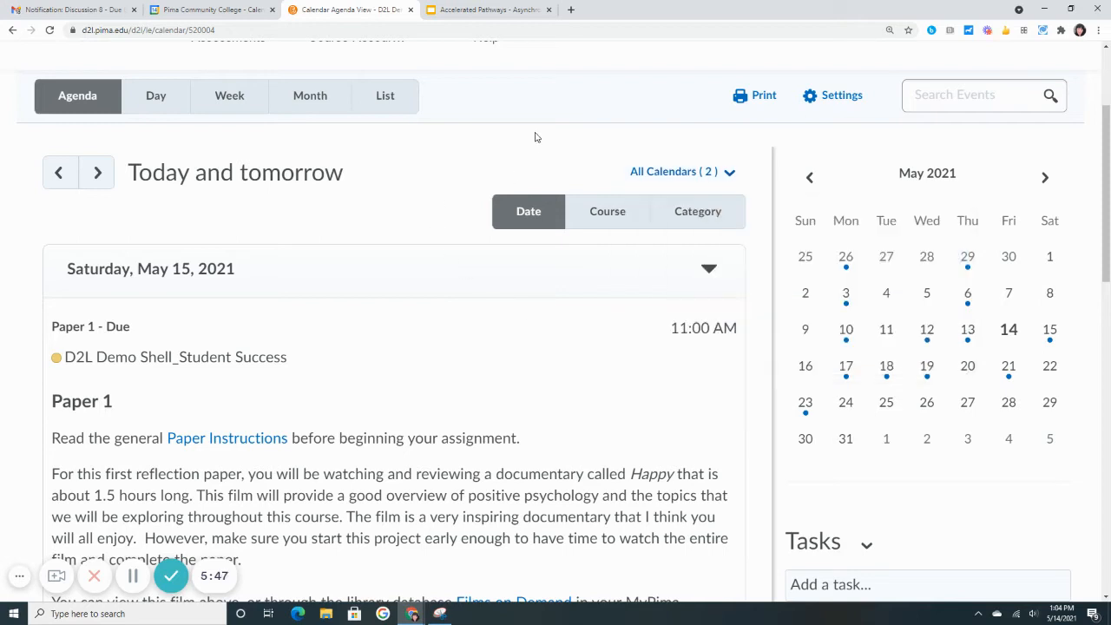
Enable calendar feeds in the calendar settings and save the change
left_click(839, 100)
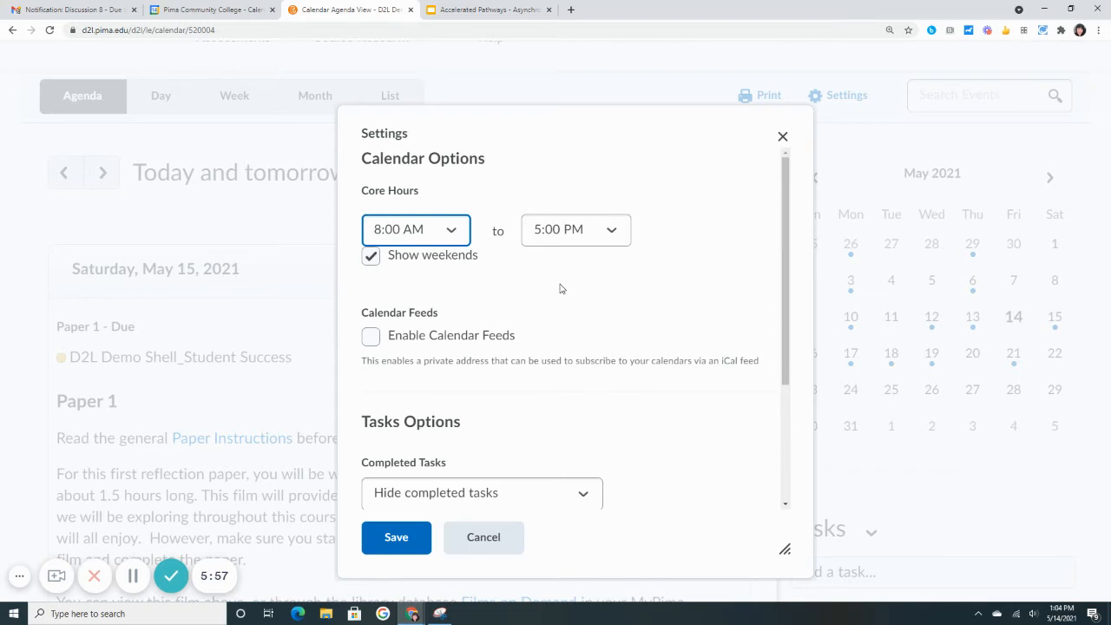
scroll(560, 288, "down", 2)
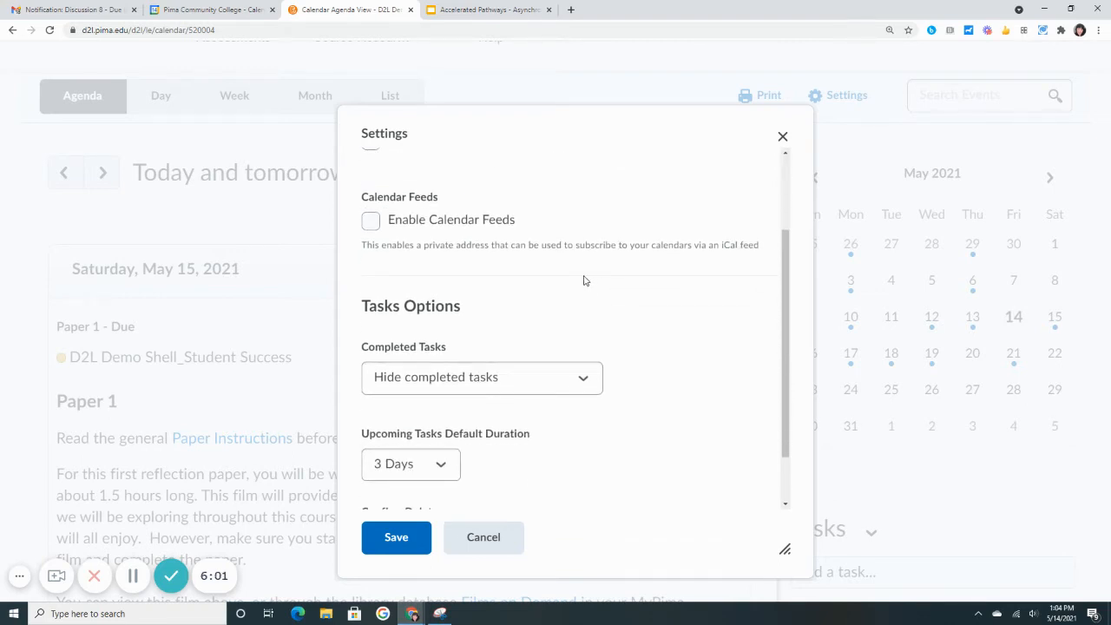
left_click(371, 222)
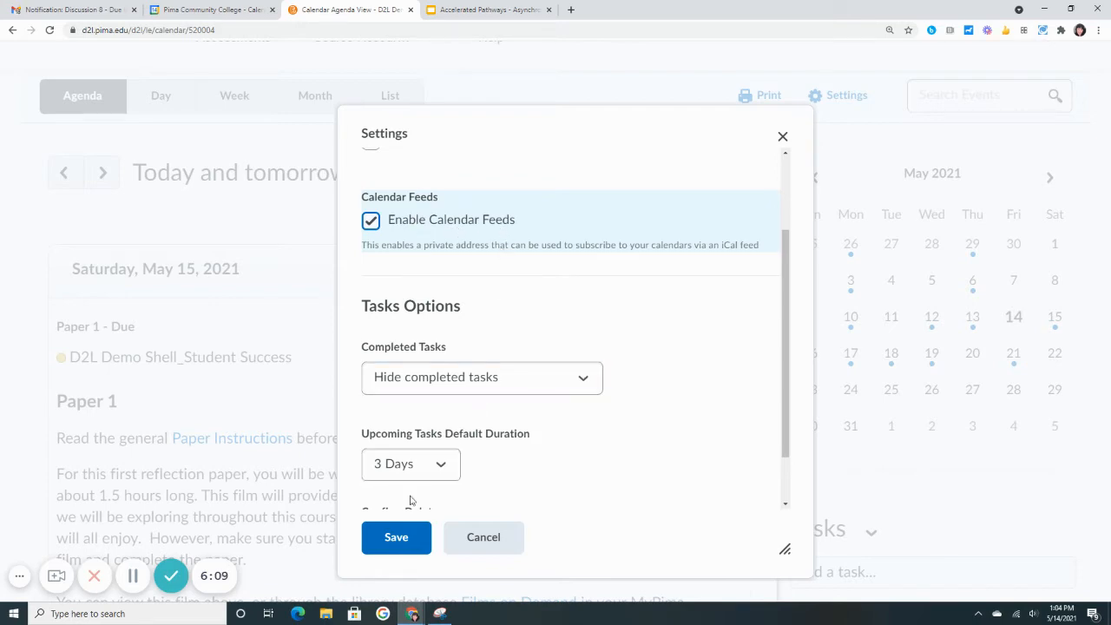
left_click(393, 537)
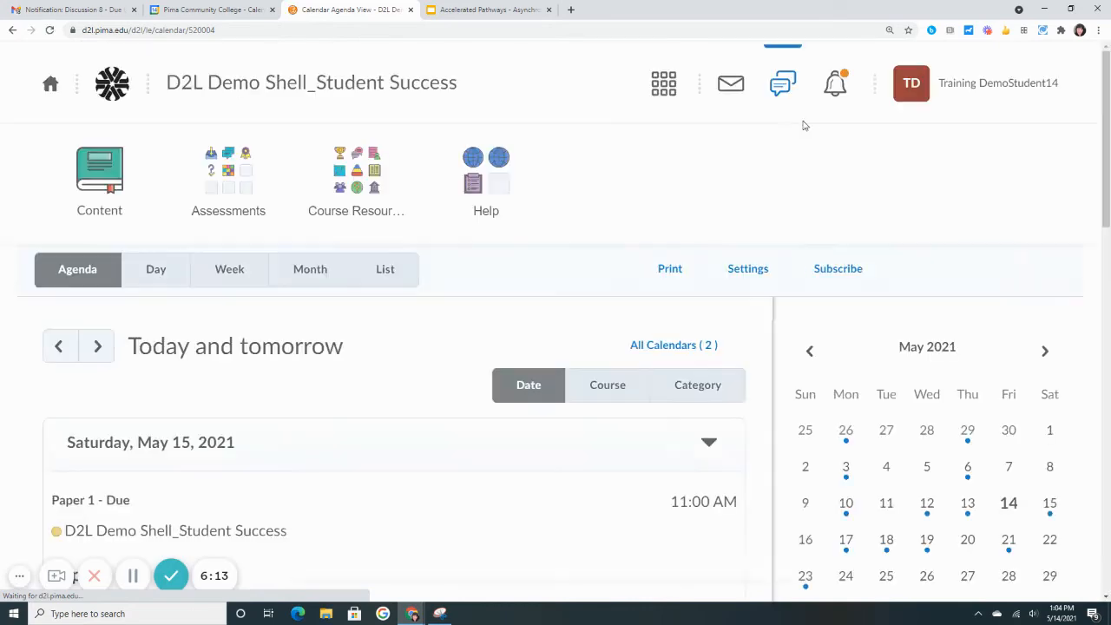
Copy the calendar subscription URL for only the D2L Demo Shell_Student Success course, and close the subscription dialog
scroll(798, 178, "down", 2)
scroll(797, 179, "down", 1)
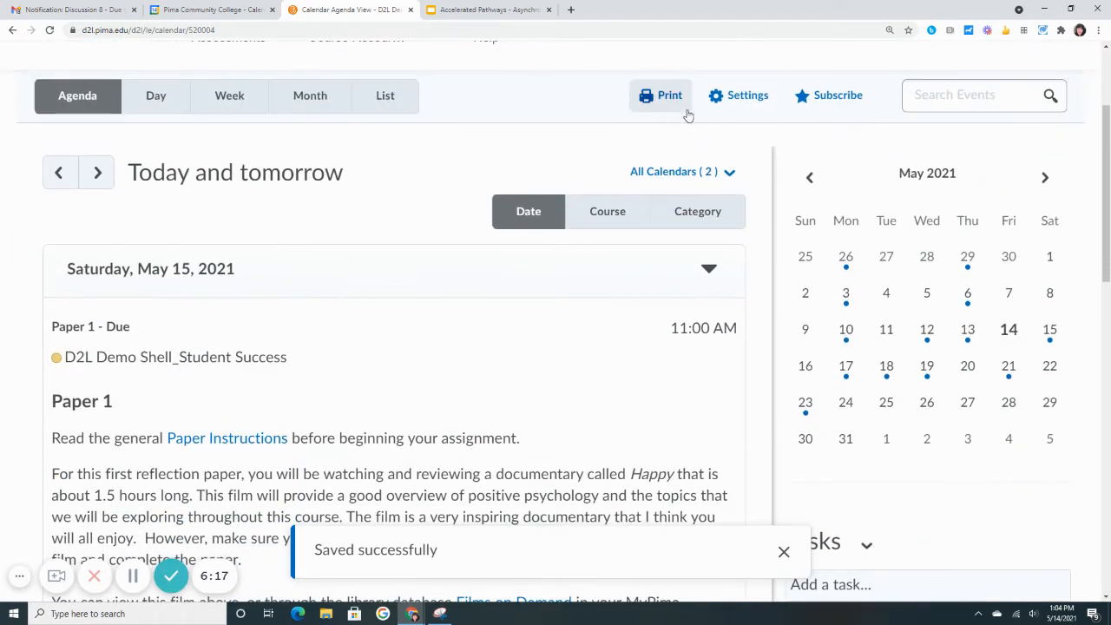
left_click(838, 104)
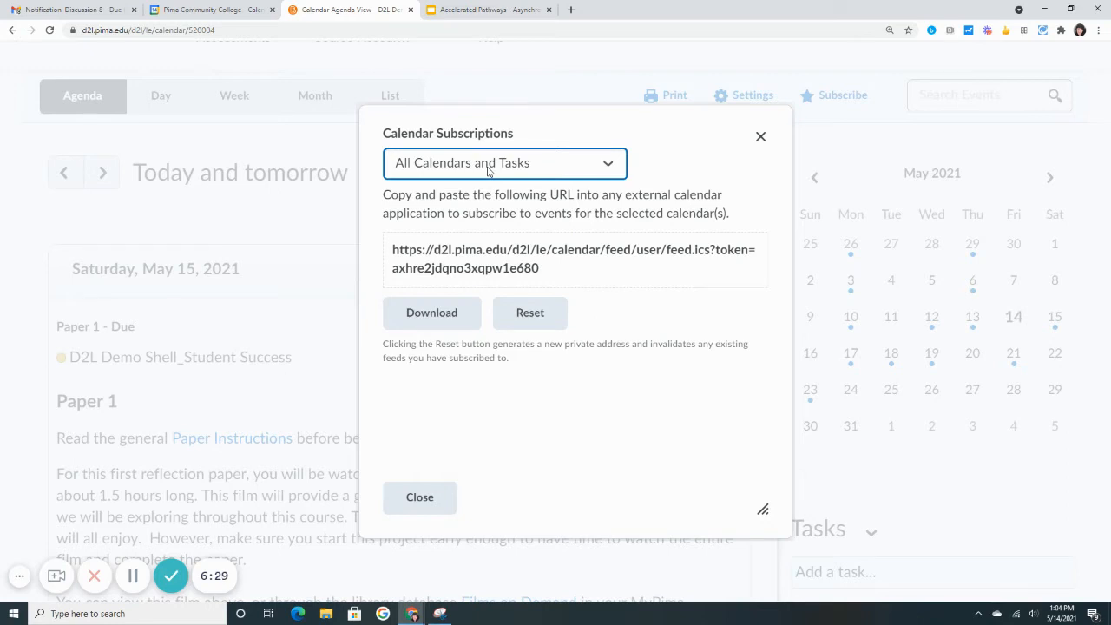
left_click(607, 167)
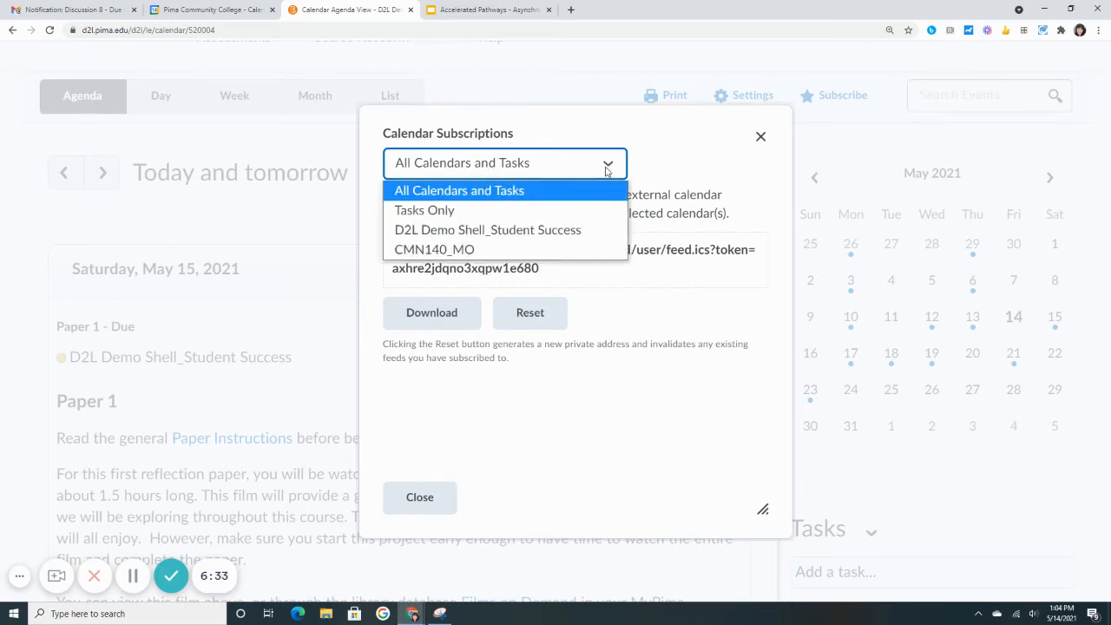
left_click(549, 231)
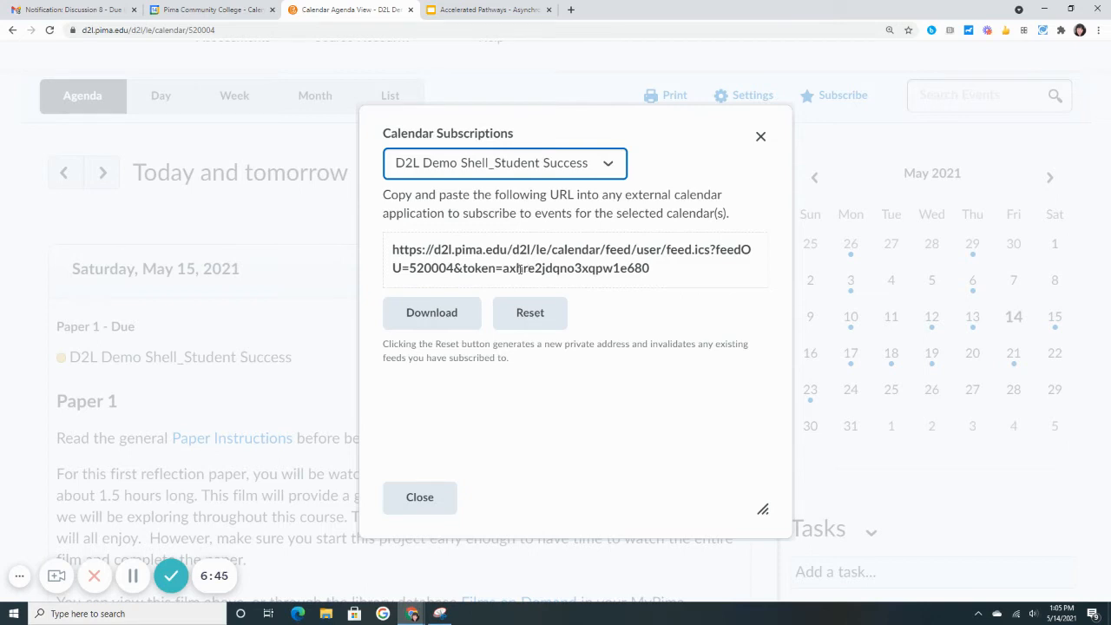
left_click(657, 272)
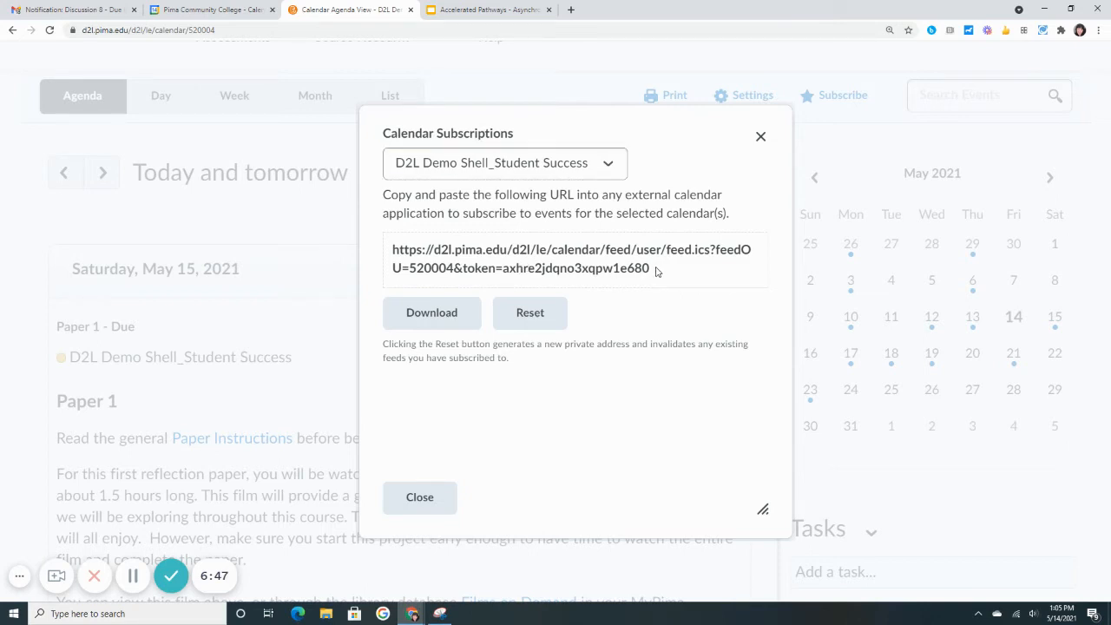
left_click_drag(657, 271, 392, 253)
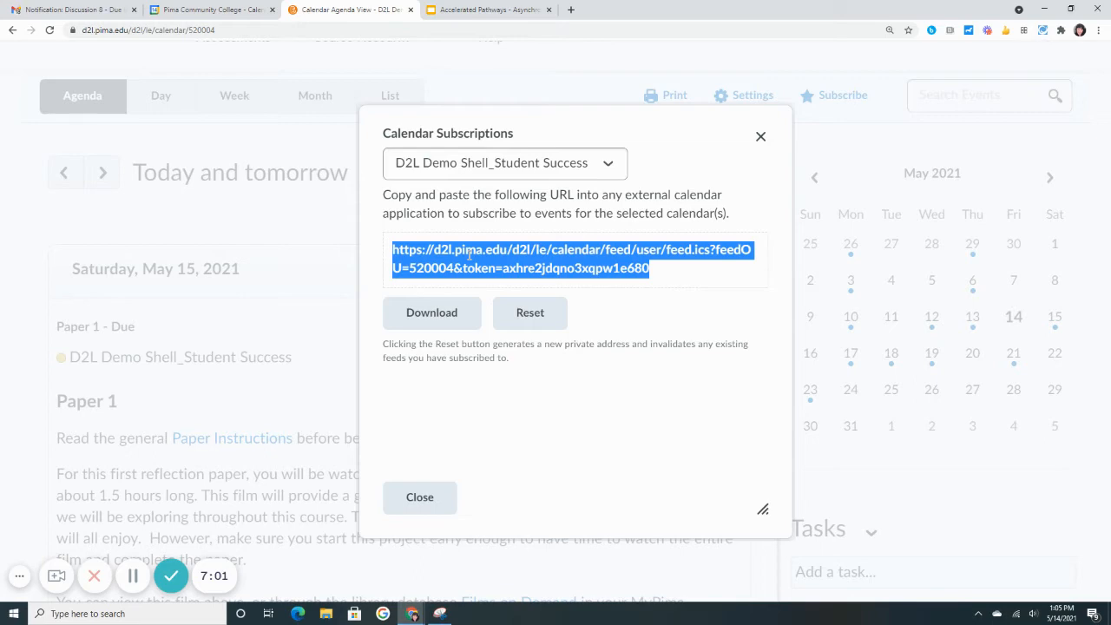
left_click(424, 503)
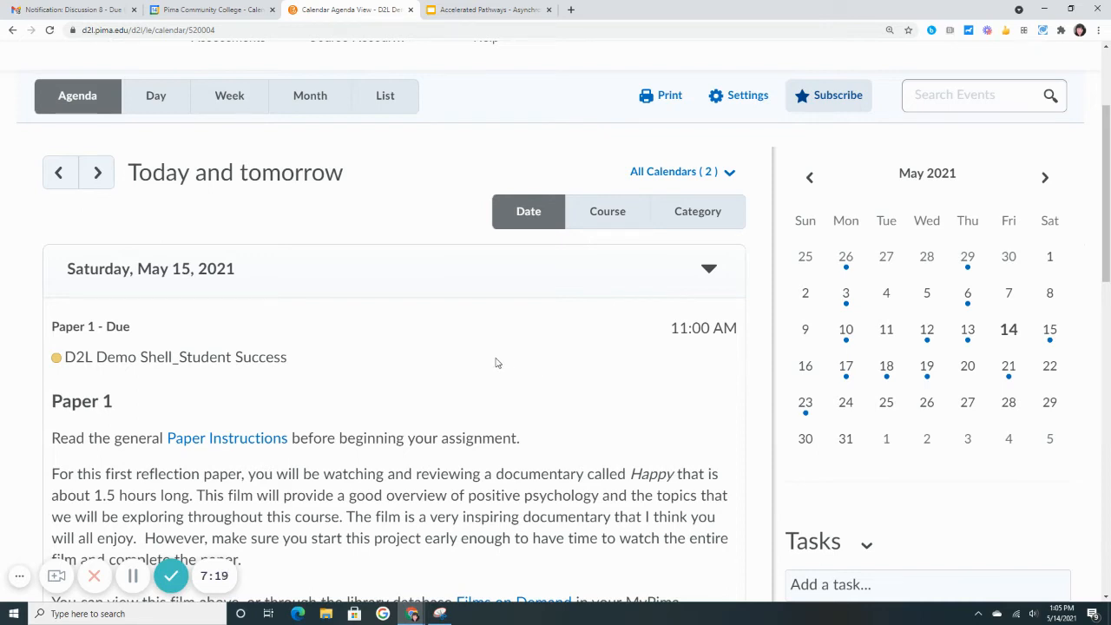
Switch to Google Calendar and view where Calendar is found among the Google apps
left_click(223, 5)
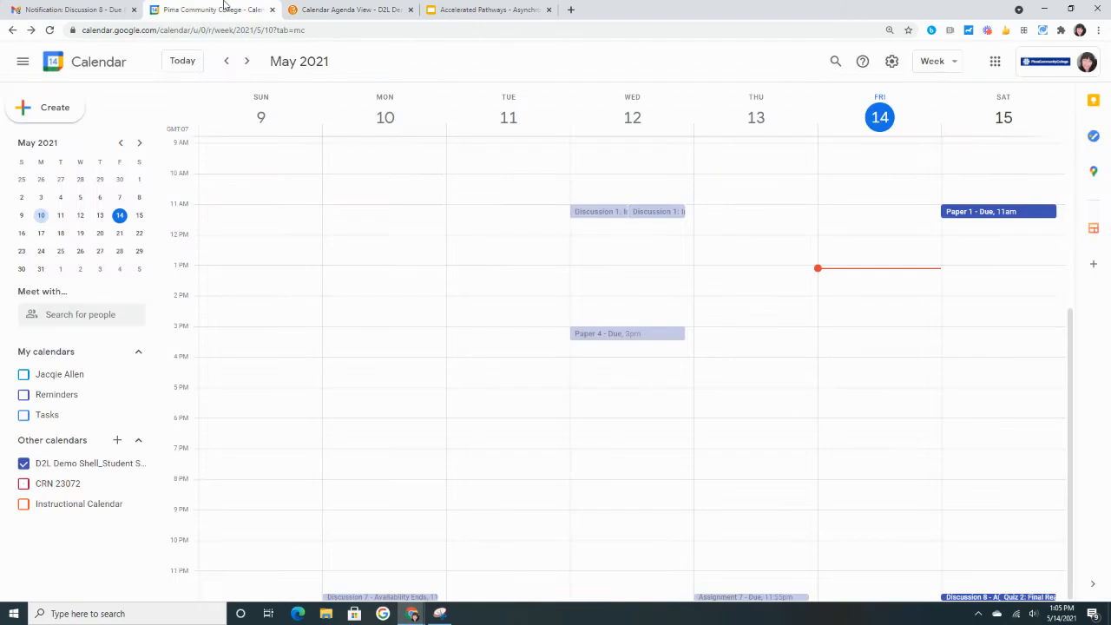
left_click(994, 62)
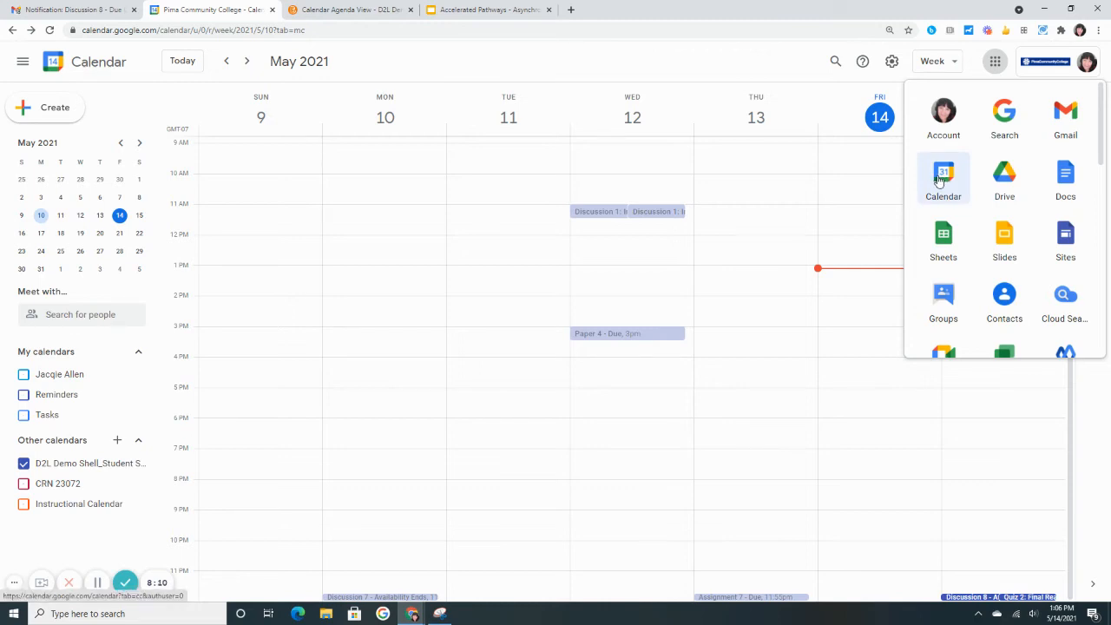
left_click(550, 60)
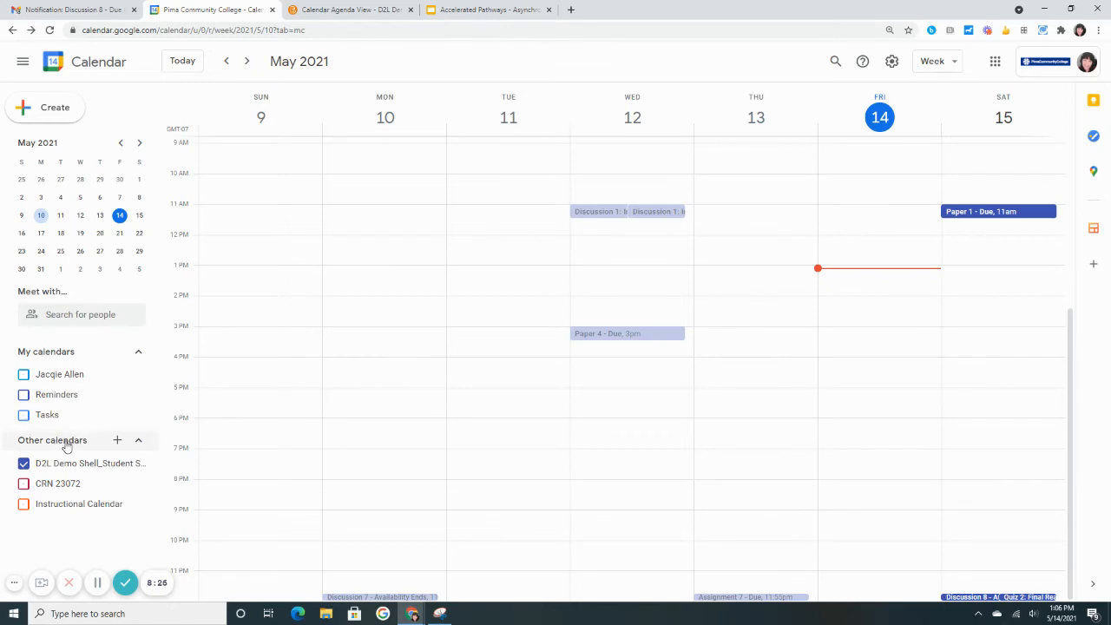
Add another calendar from URL, pasting the copied private feed address with its token into the URL of calendar field
left_click(118, 444)
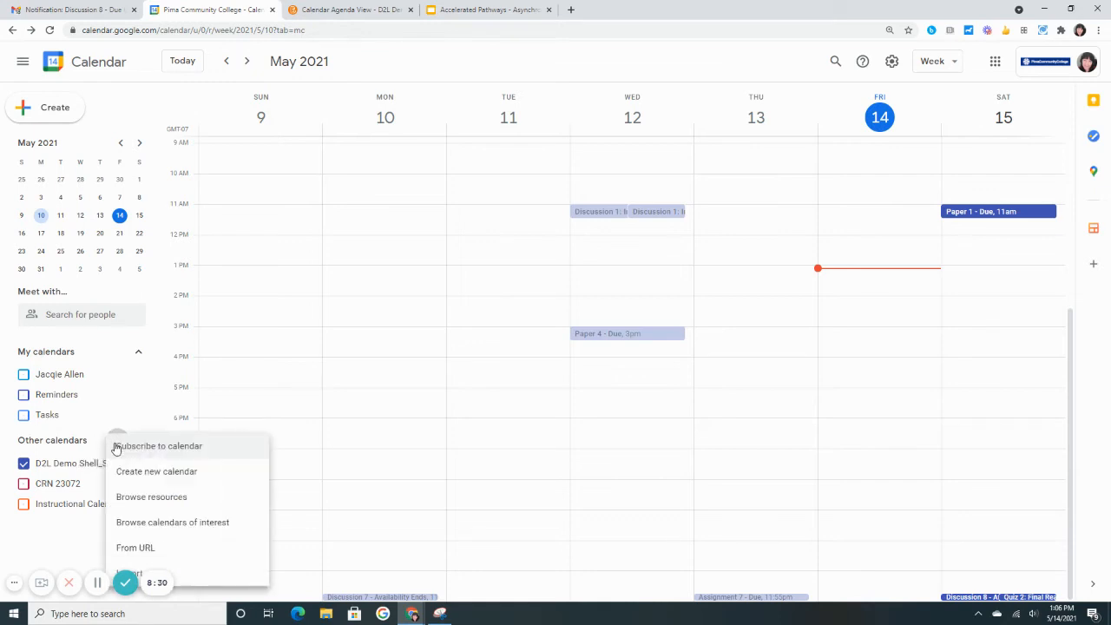
left_click(153, 549)
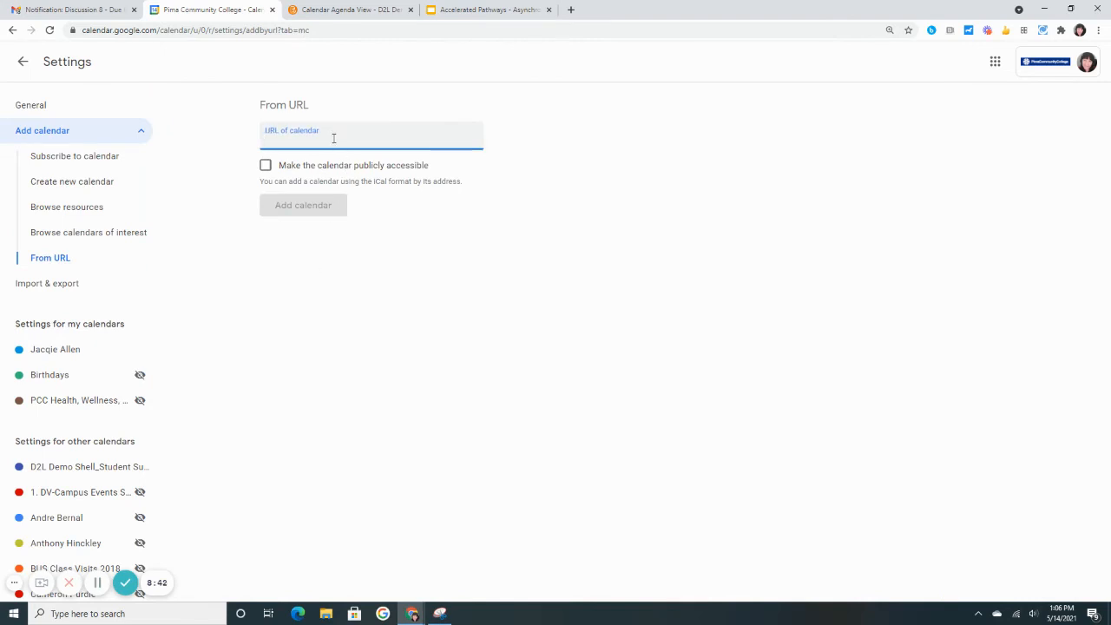
key("ctrl+v")
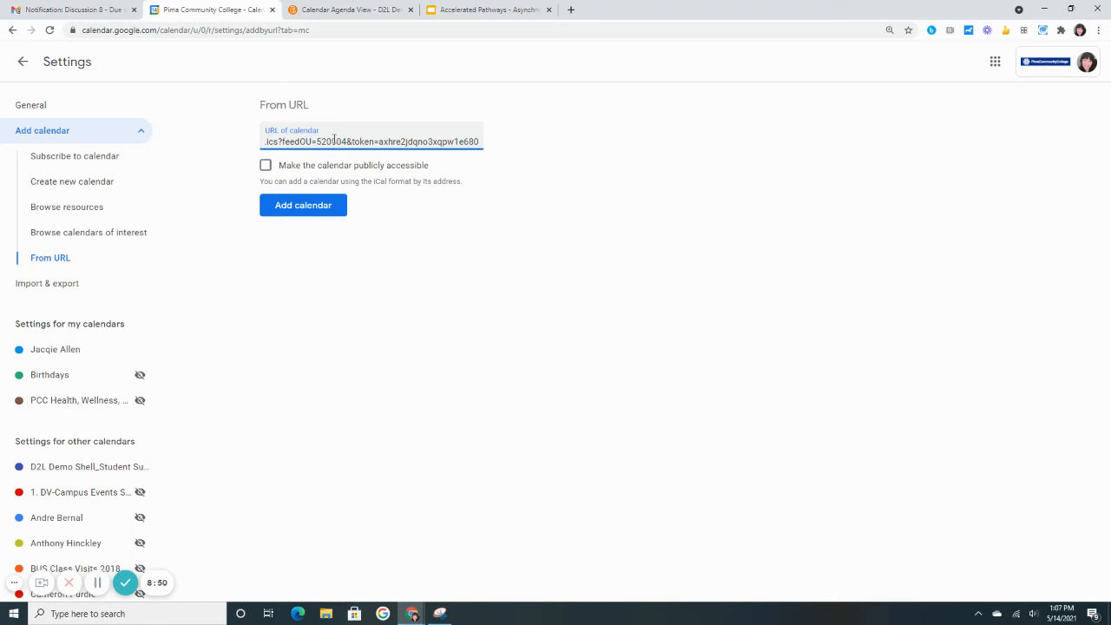
left_click(303, 205)
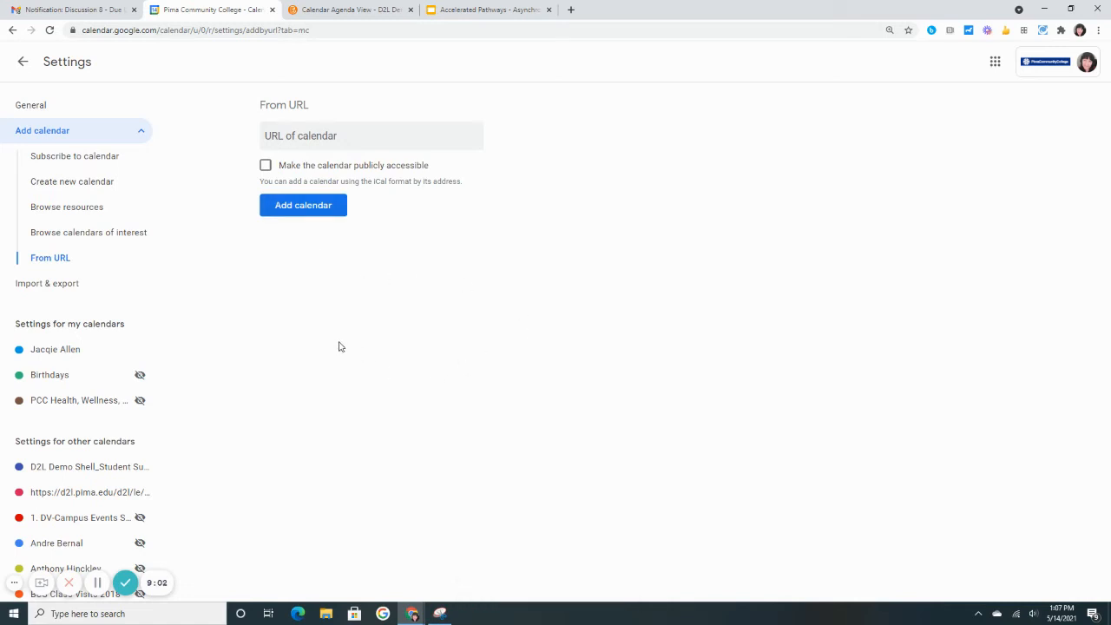
Rename the existing D2L Demo Shell_Student Success calendar under other calendars as CRN 23342 History 101
left_click(66, 475)
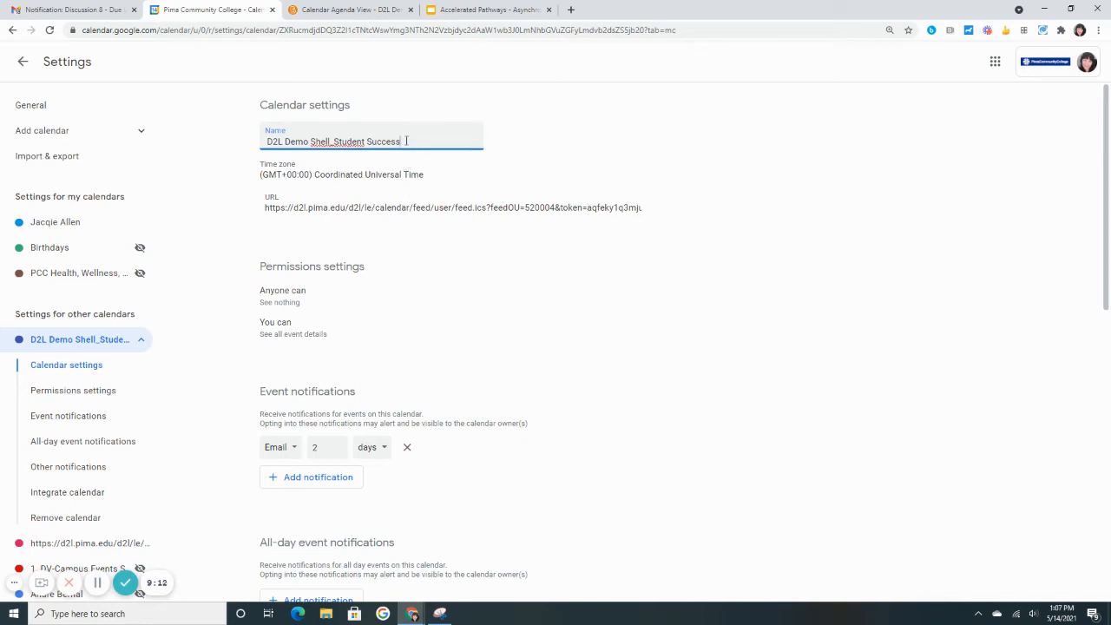
left_click_drag(408, 140, 257, 147)
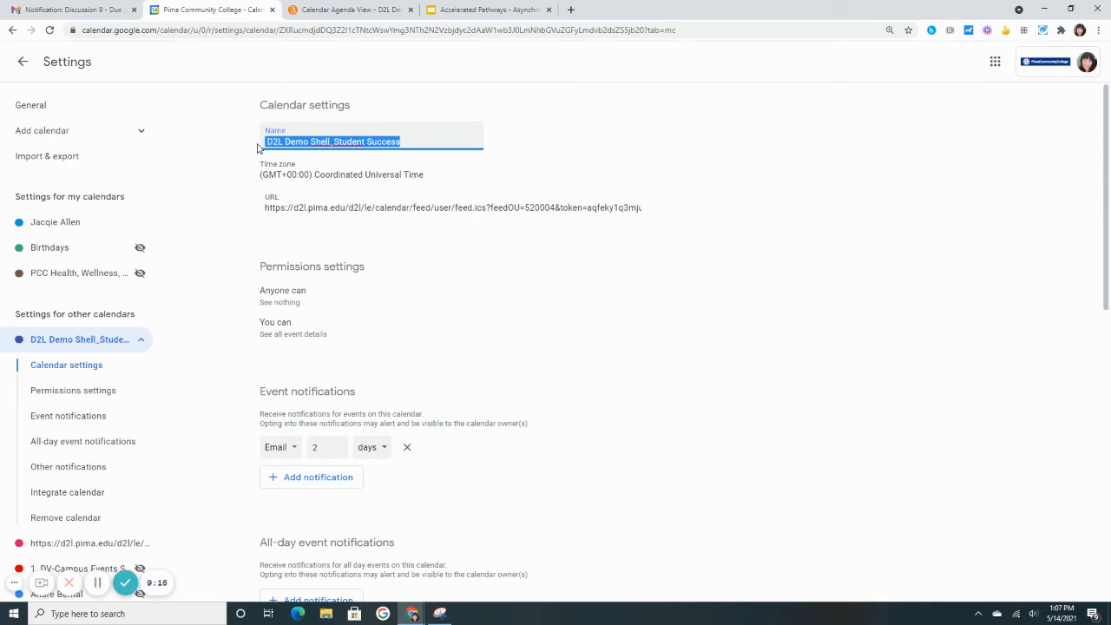
type("CRN 2")
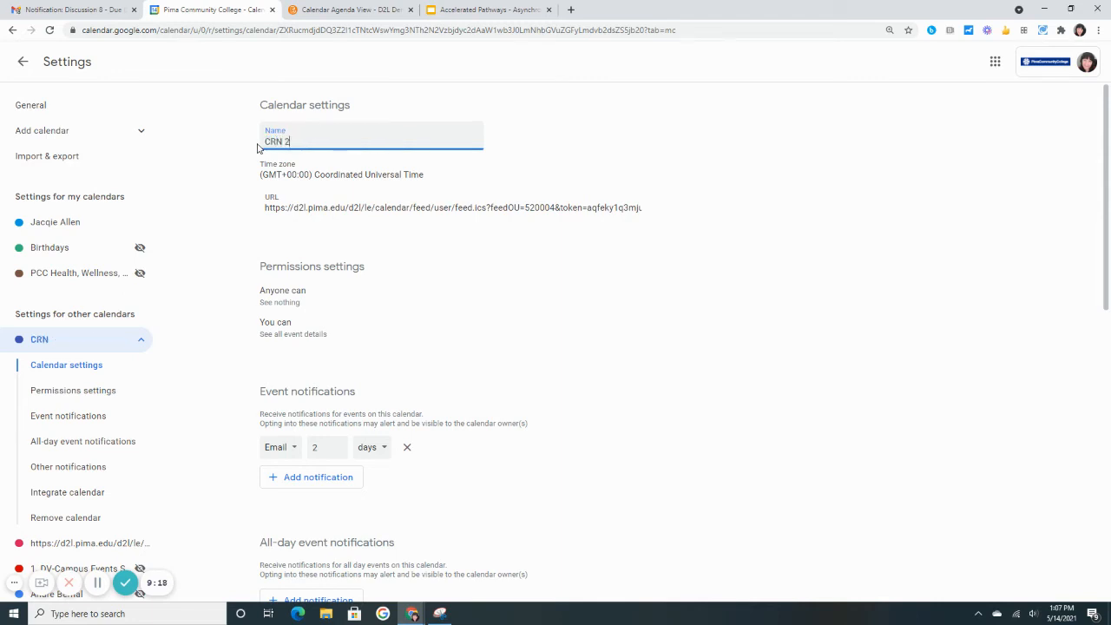
type("3342")
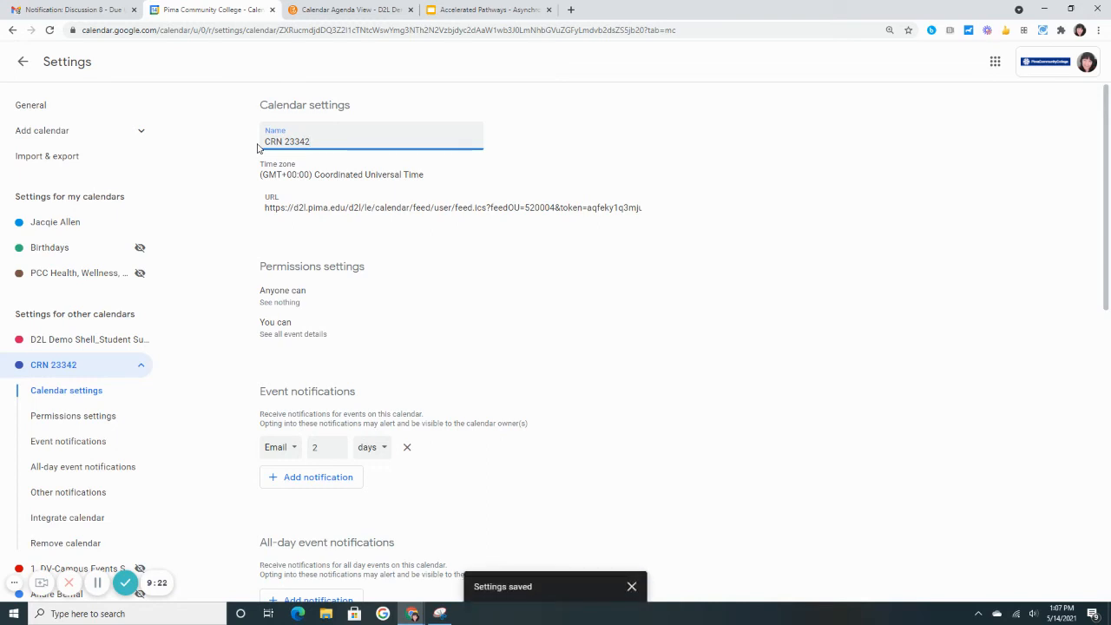
type(" History 101")
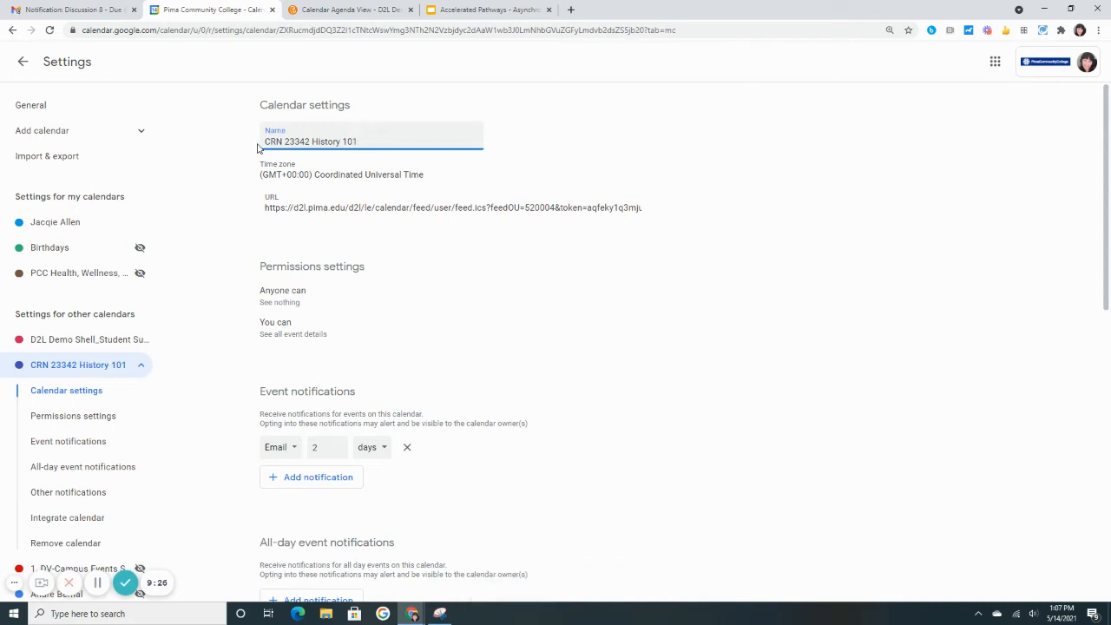
type(" HIS")
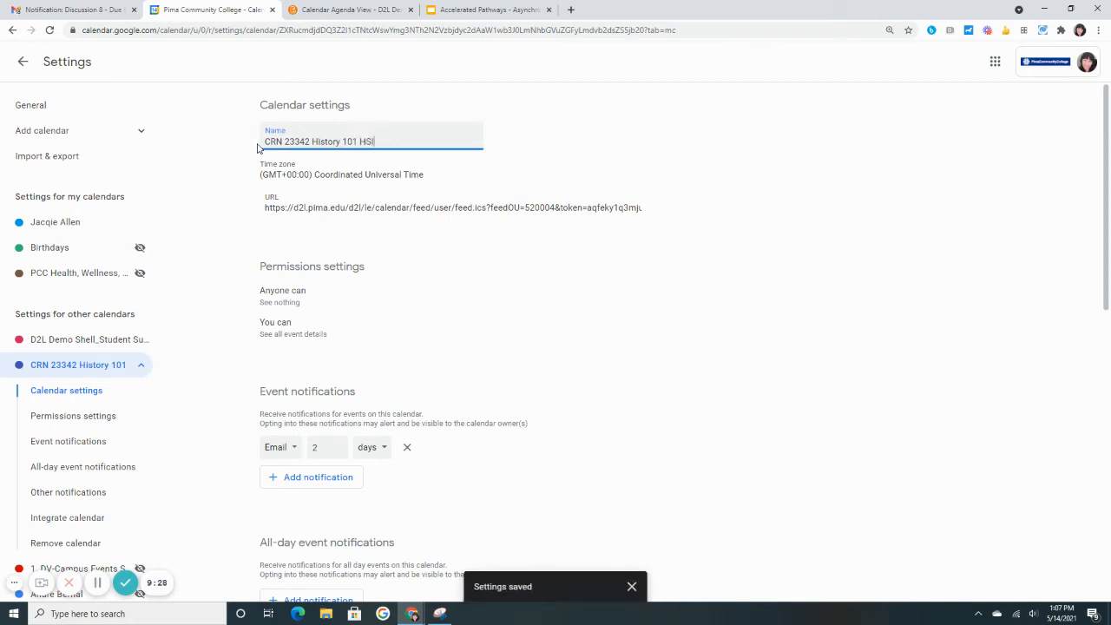
type("101")
Extend the course calendar's name to CRN 23342 History 101 HIS 101
key("Left")
key("Left")
key("Left")
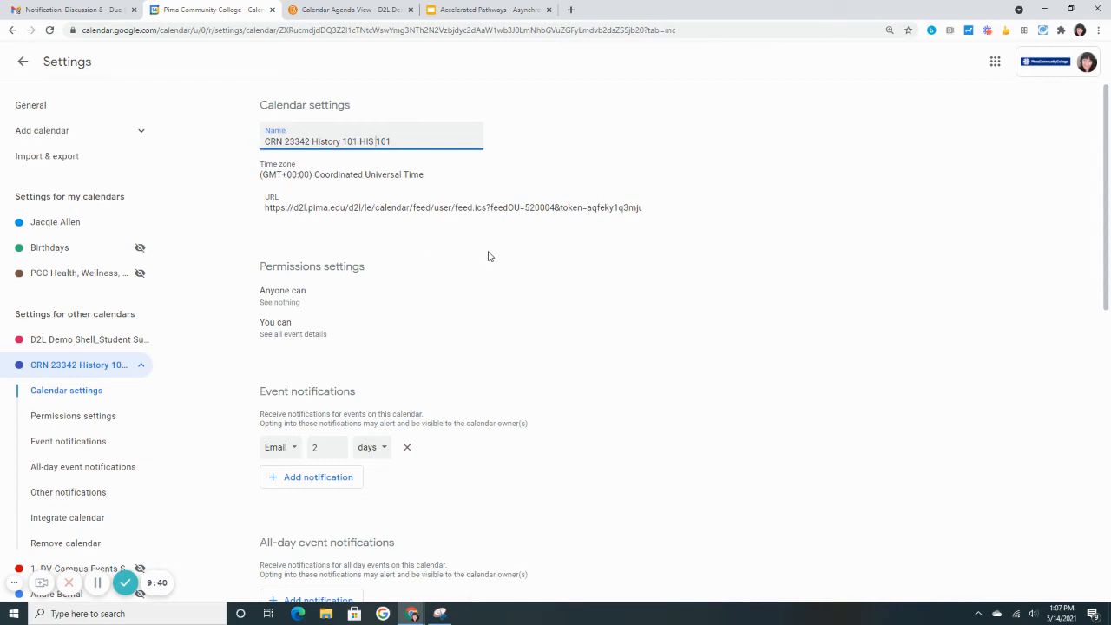
Raise the course calendar's email event notification to 5 days before events and set it back to 2 days
scroll(492, 252, "down", 2)
scroll(492, 253, "down", 2)
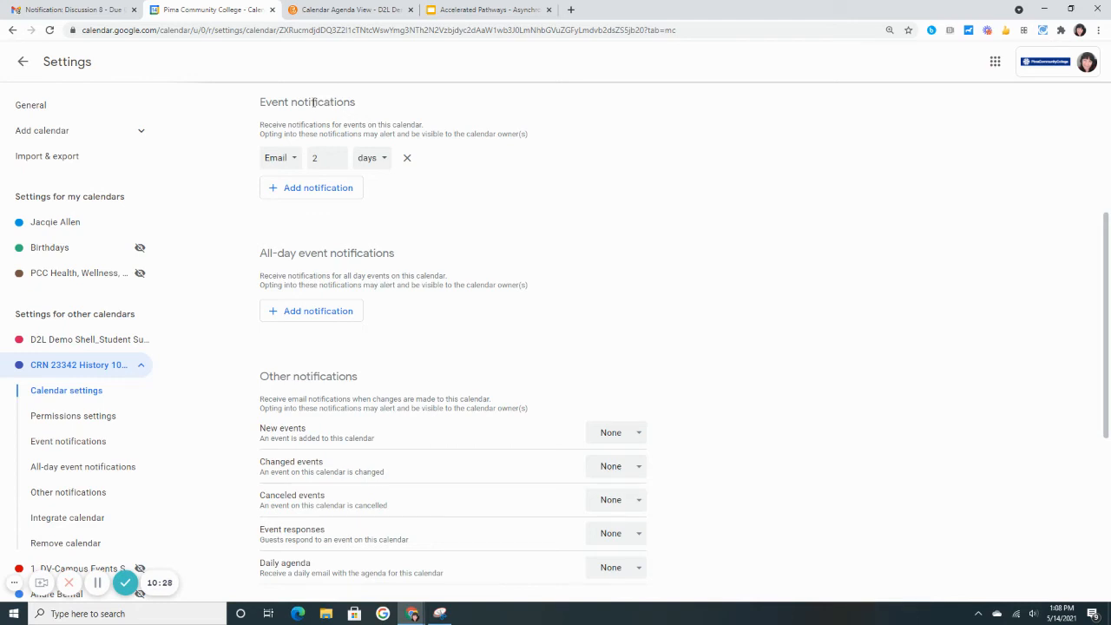
left_click(293, 165)
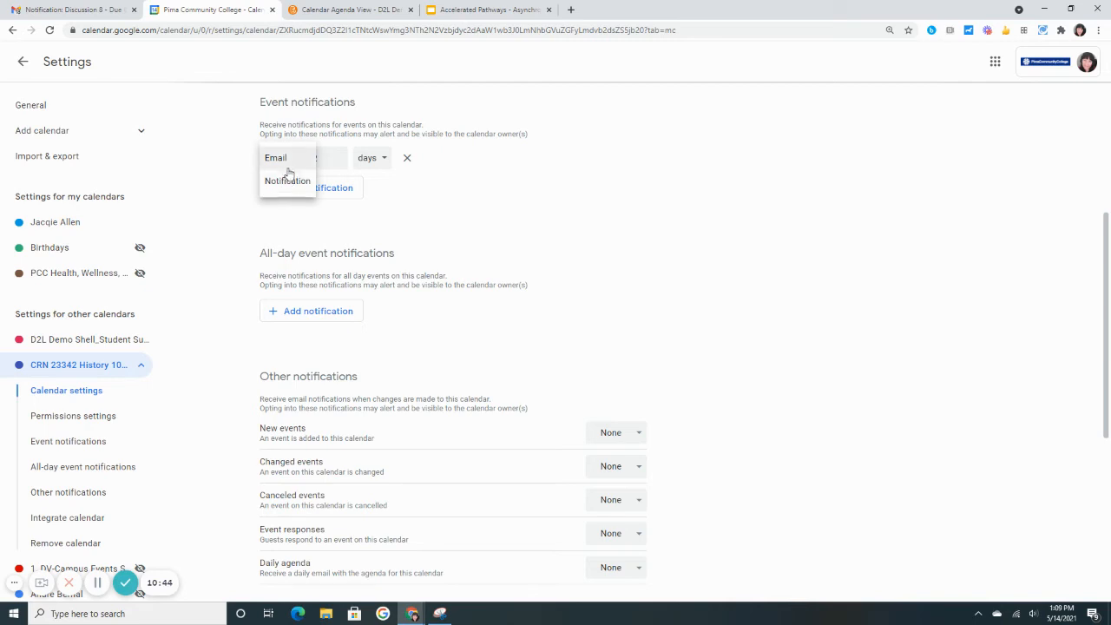
left_click(289, 163)
left_click(338, 156)
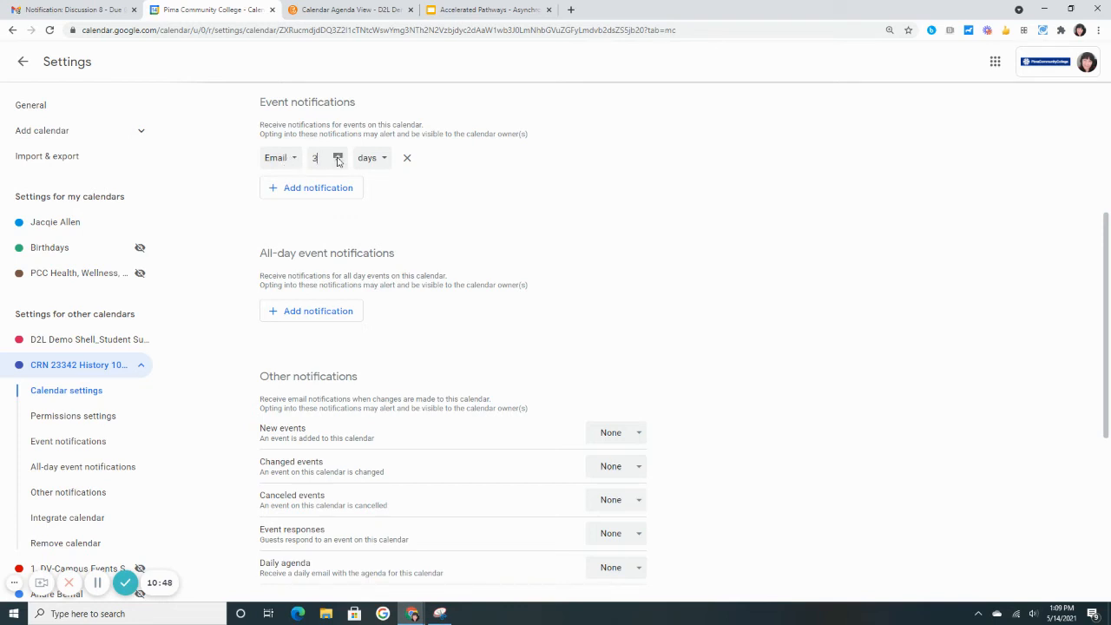
left_click(337, 157)
left_click(338, 157)
left_click(384, 163)
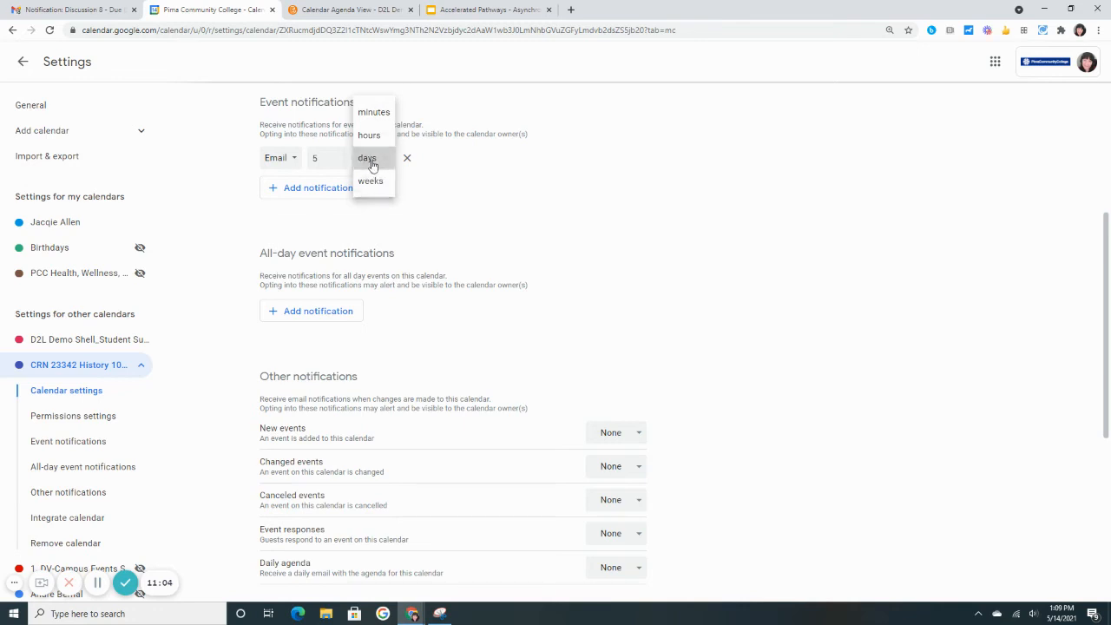
left_click(371, 164)
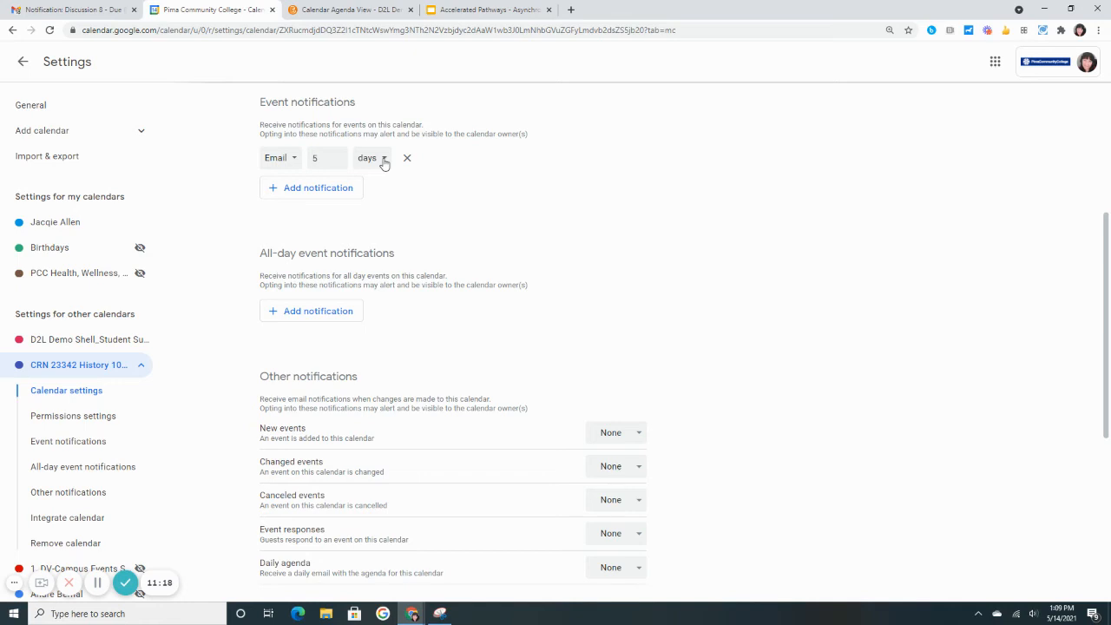
left_click(339, 162)
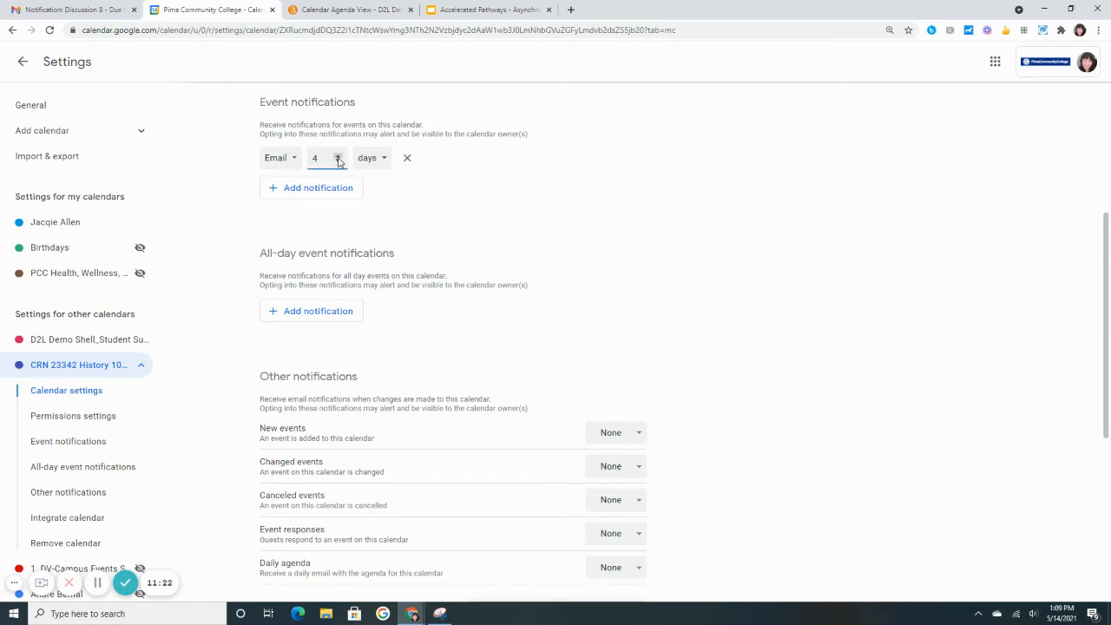
double_click(339, 163)
Return to the week view and hide the D2L Demo Shell_Student Success calendar from the other calendars
left_click(22, 65)
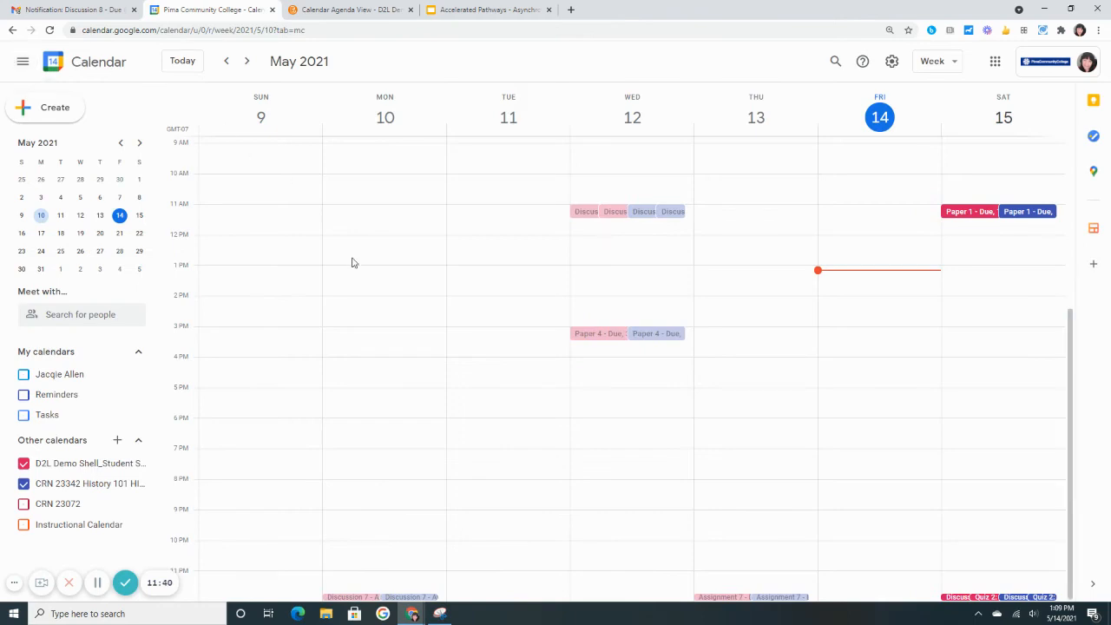
left_click(24, 465)
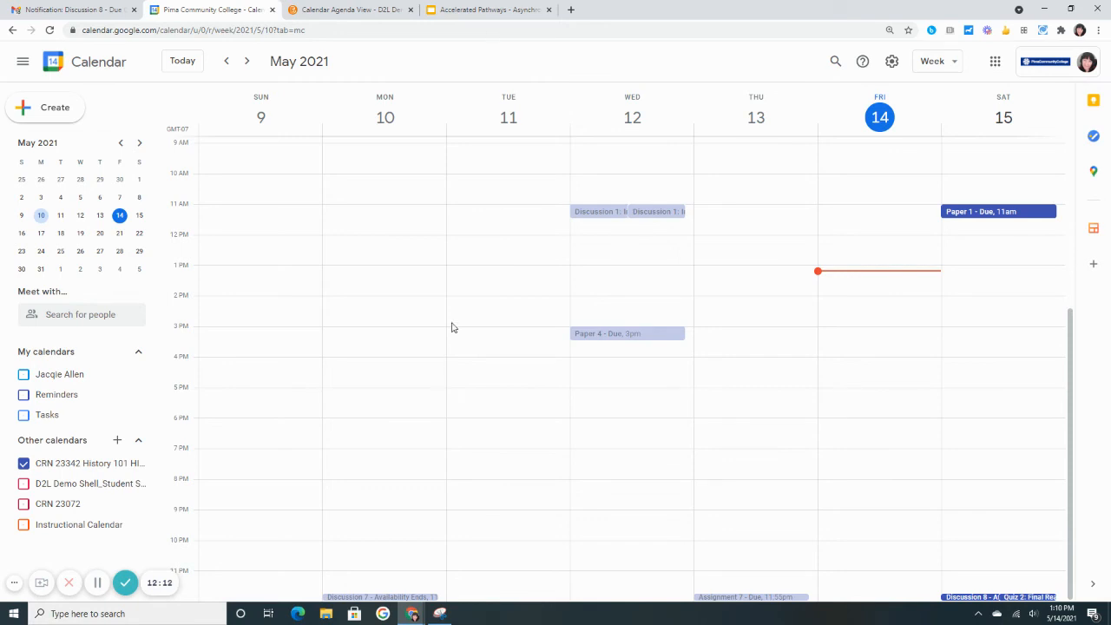
Read the full details of the Discussion 1: Introductions event on May 12 and the Discussion 7 event on May 10
left_click(600, 214)
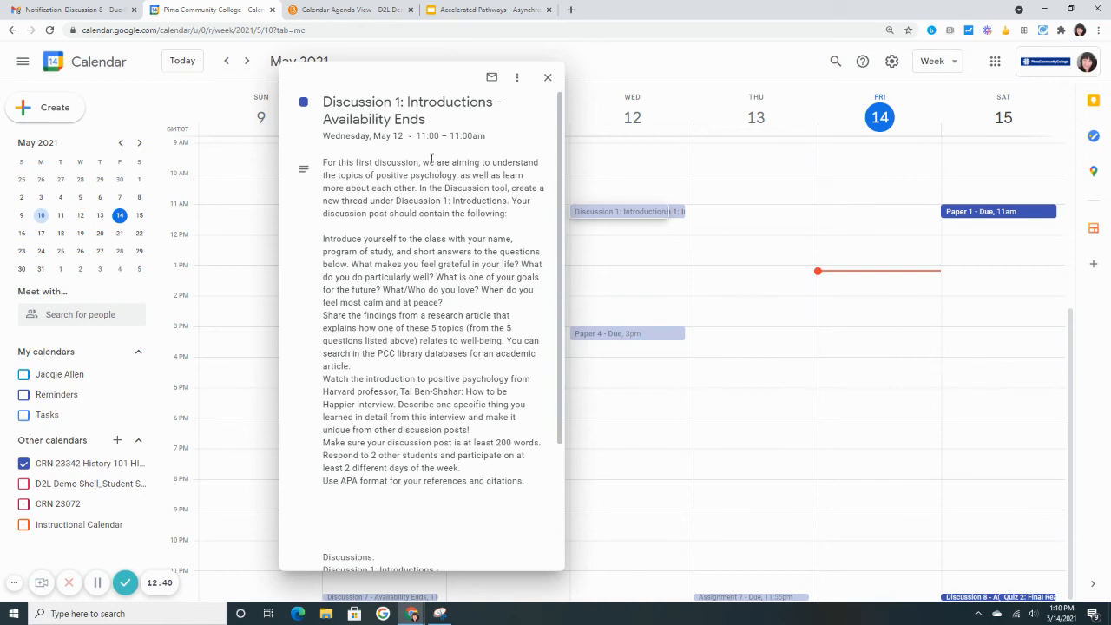
scroll(374, 271, "down", 2)
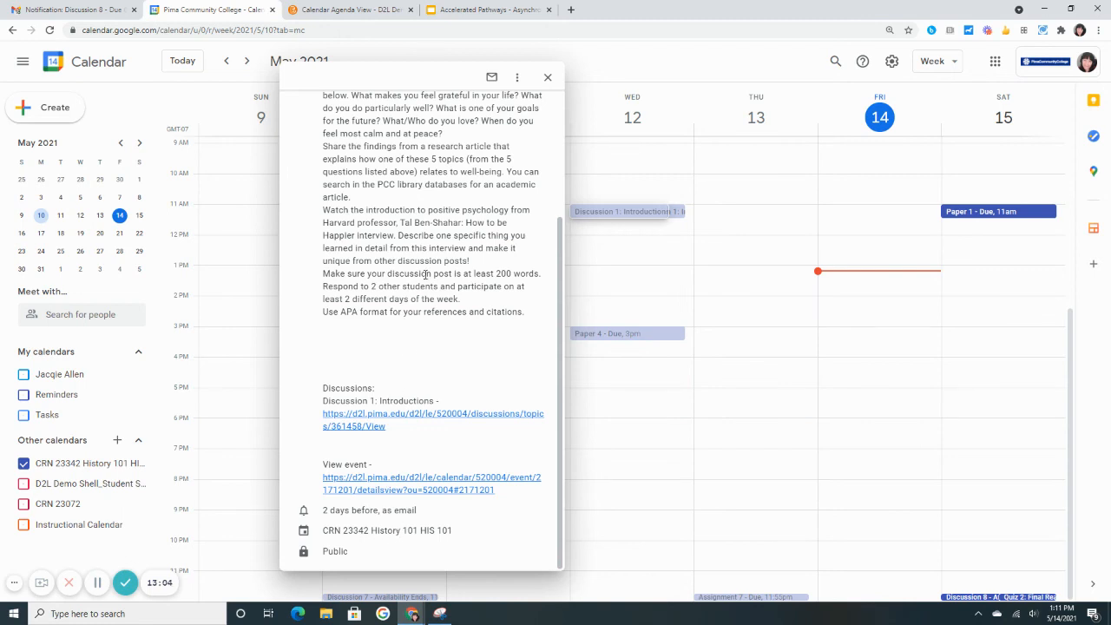
left_click(548, 79)
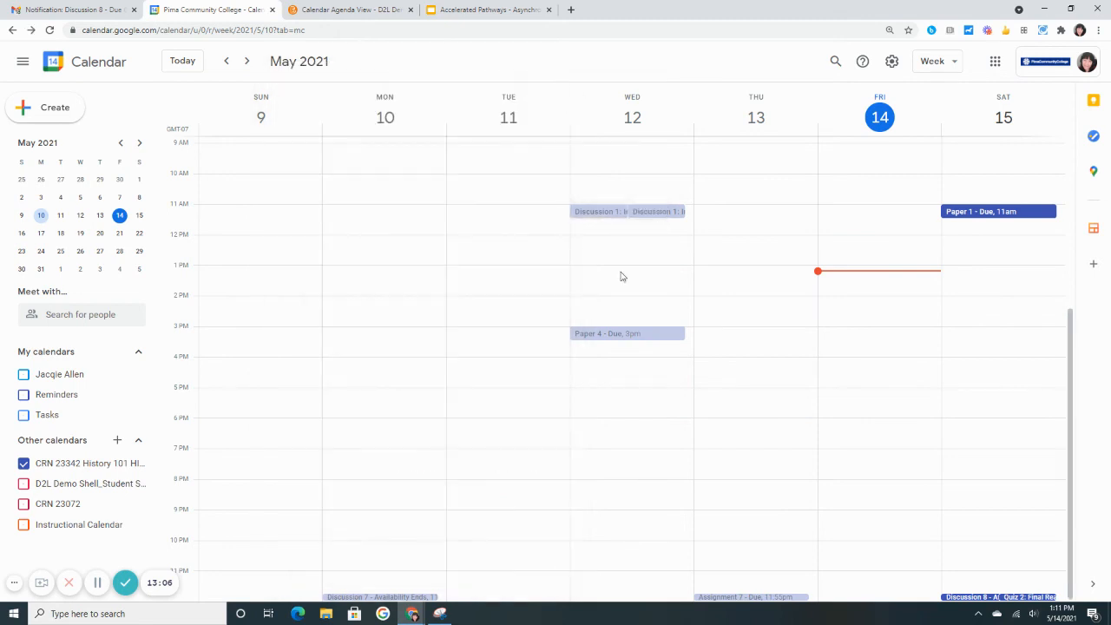
left_click(357, 599)
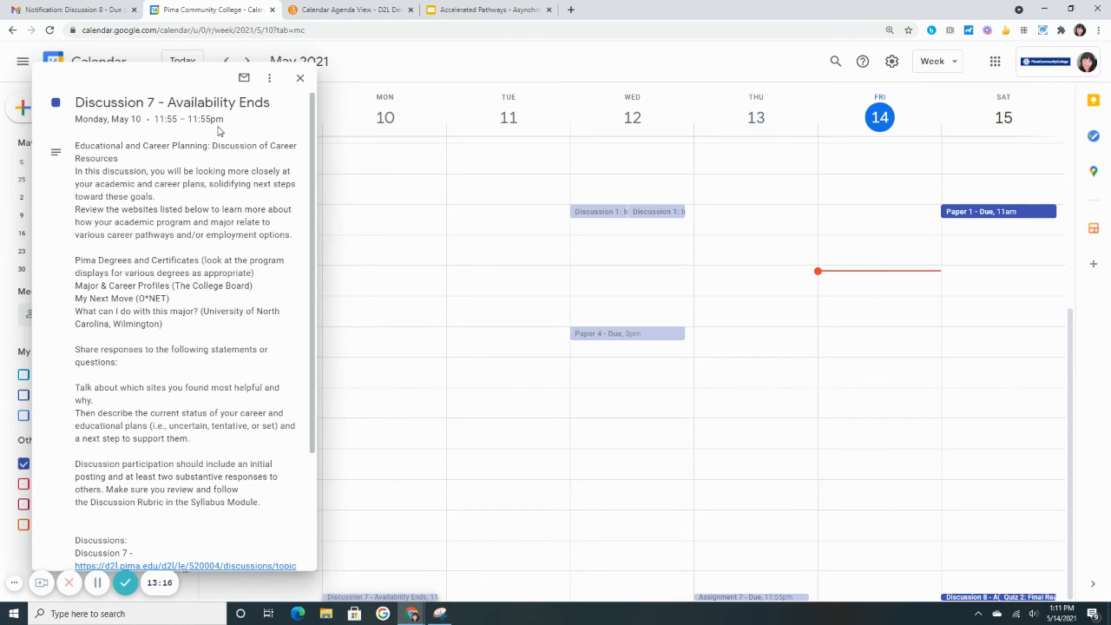
scroll(162, 390, "down", 1)
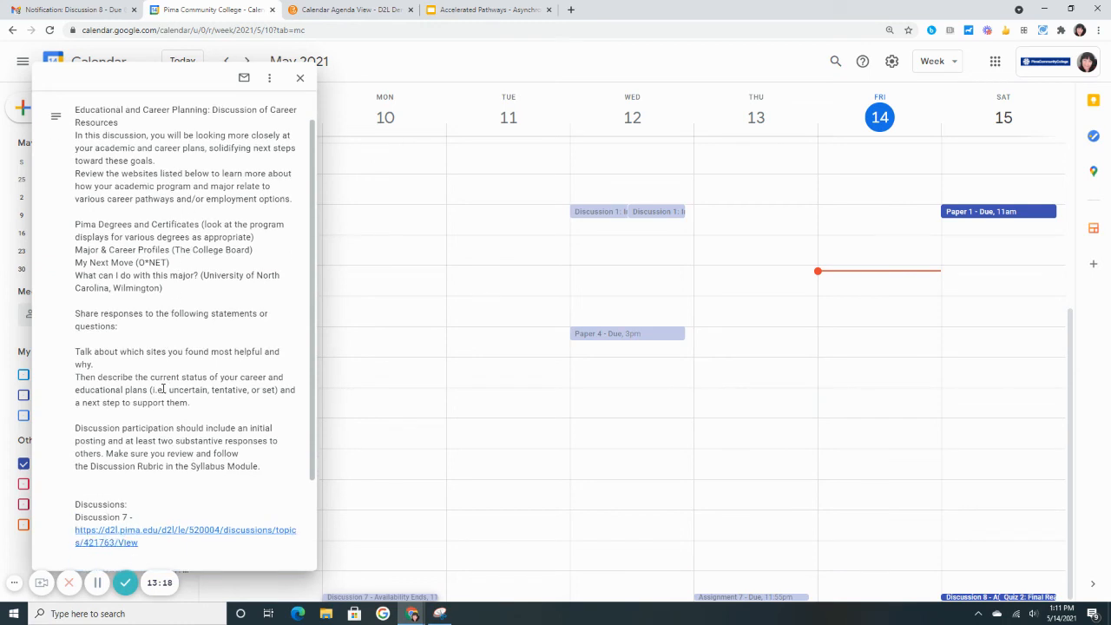
scroll(162, 390, "down", 3)
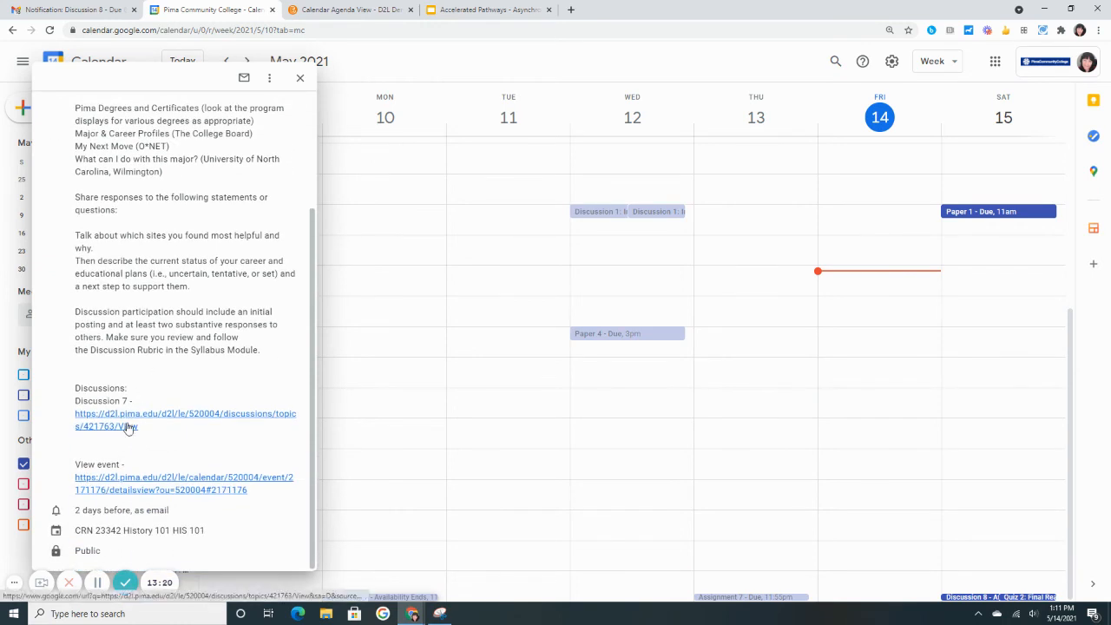
left_click(302, 80)
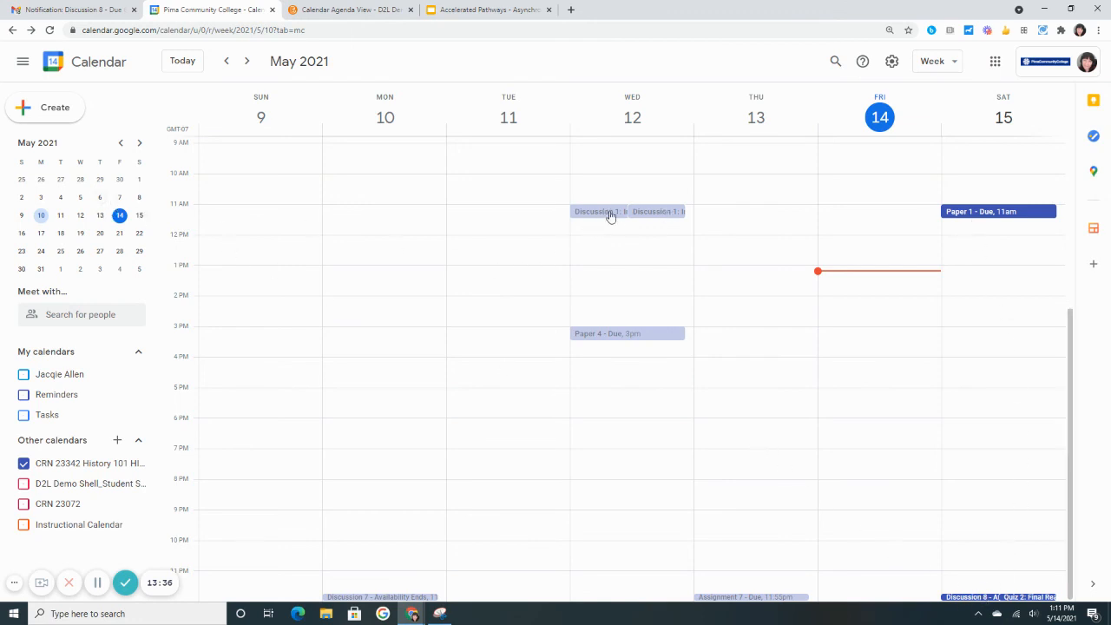
Read the Paper 1 - Due event on May 15 through its instructions, links and notification setting, and close it
left_click(999, 217)
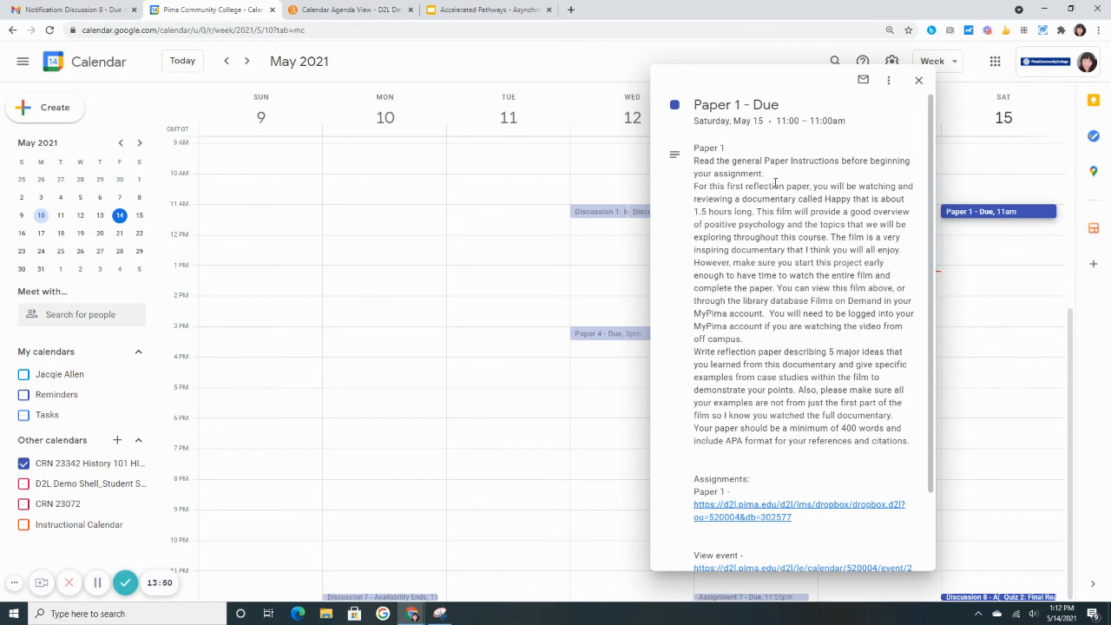
scroll(772, 183, "down", 1)
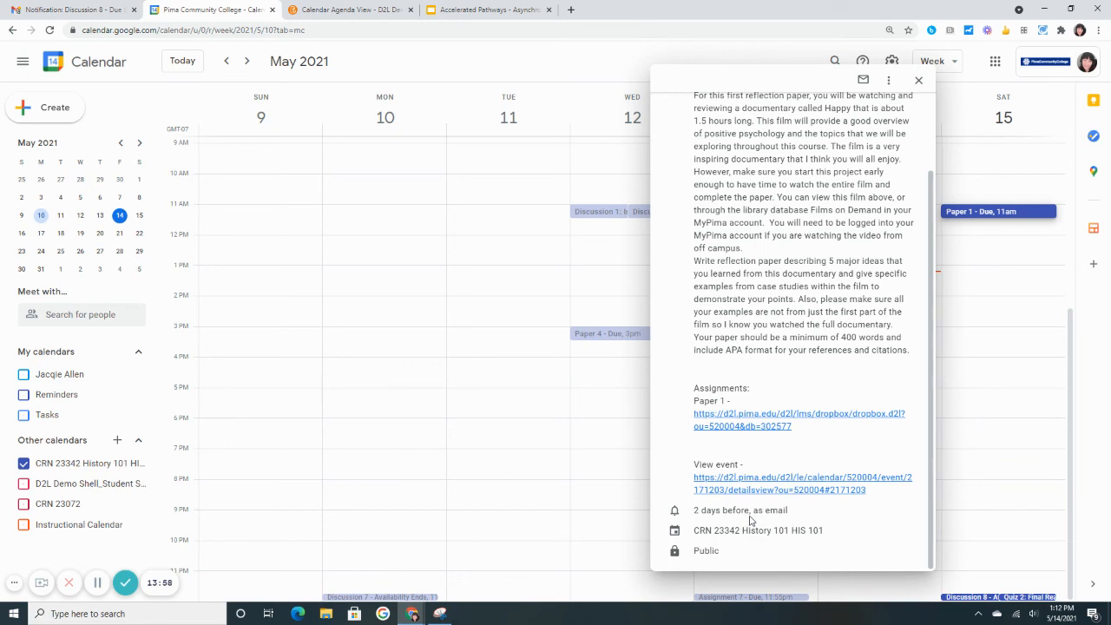
left_click(919, 80)
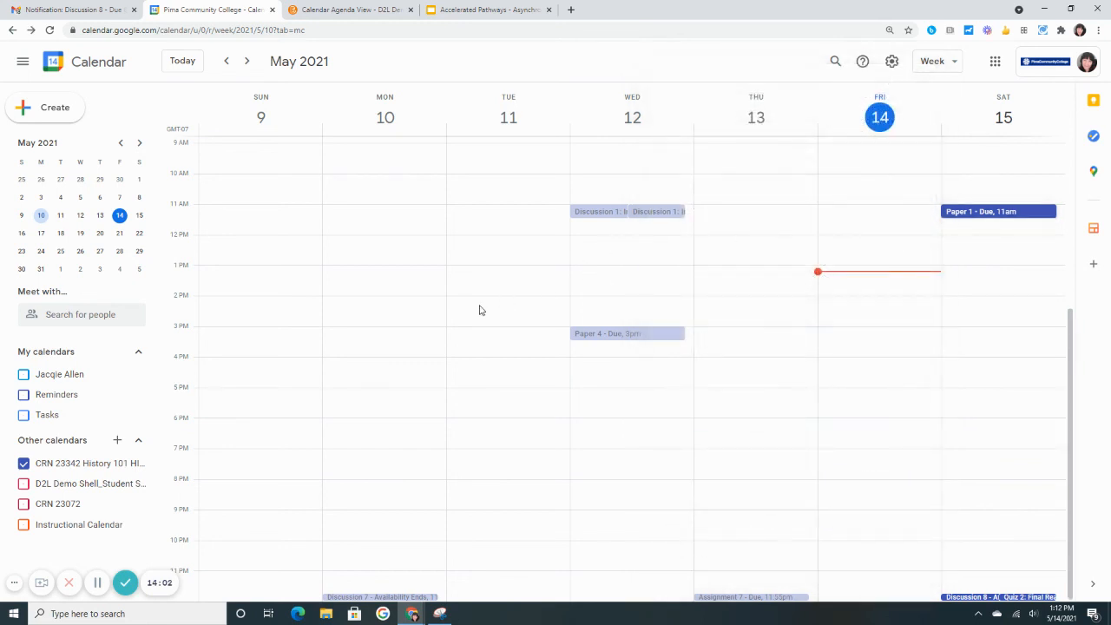
Switch to Gmail and read through the Google Calendar notification email for Discussion 8 - Due
left_click(78, 7)
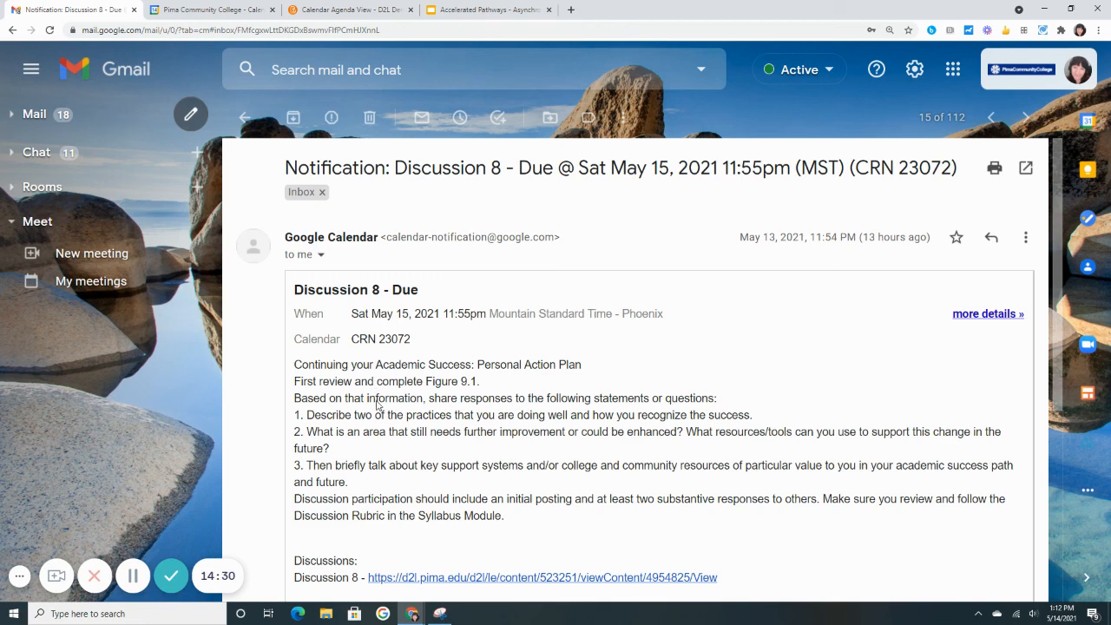
scroll(376, 399, "down", 2)
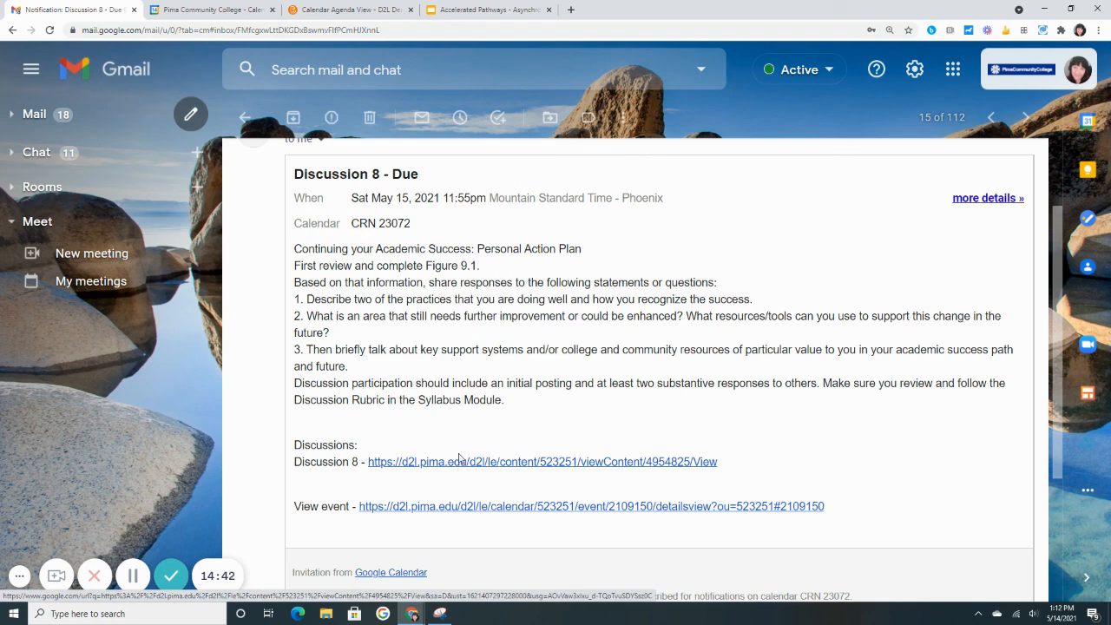
scroll(444, 394, "up", 2)
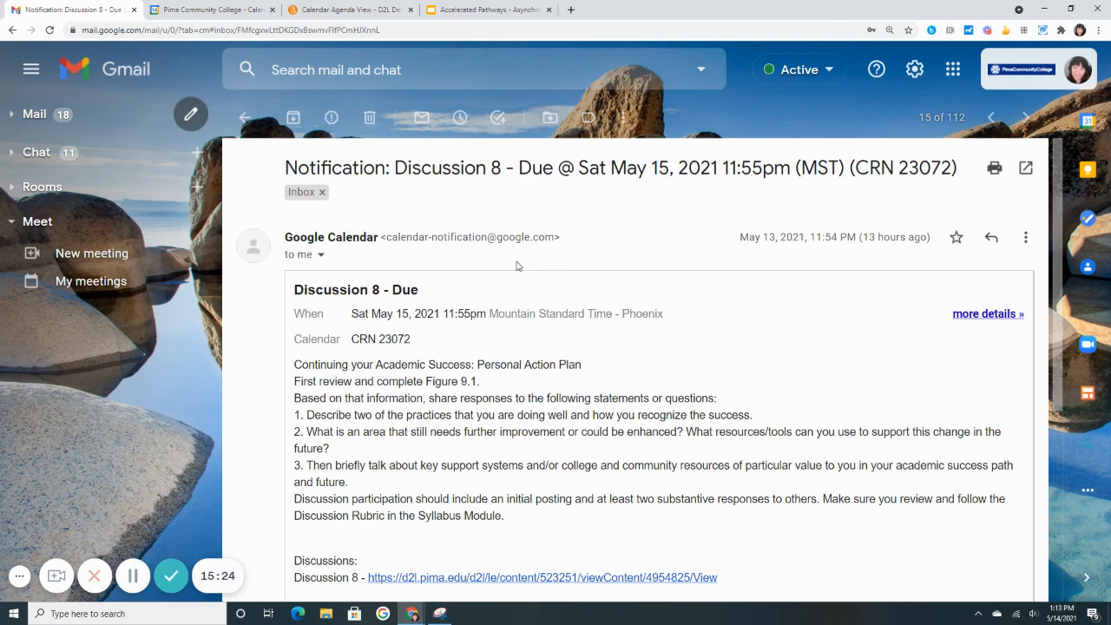
Switch to the Google Slides orientation deck and present its Things to Consider slide in full screen
left_click(482, 8)
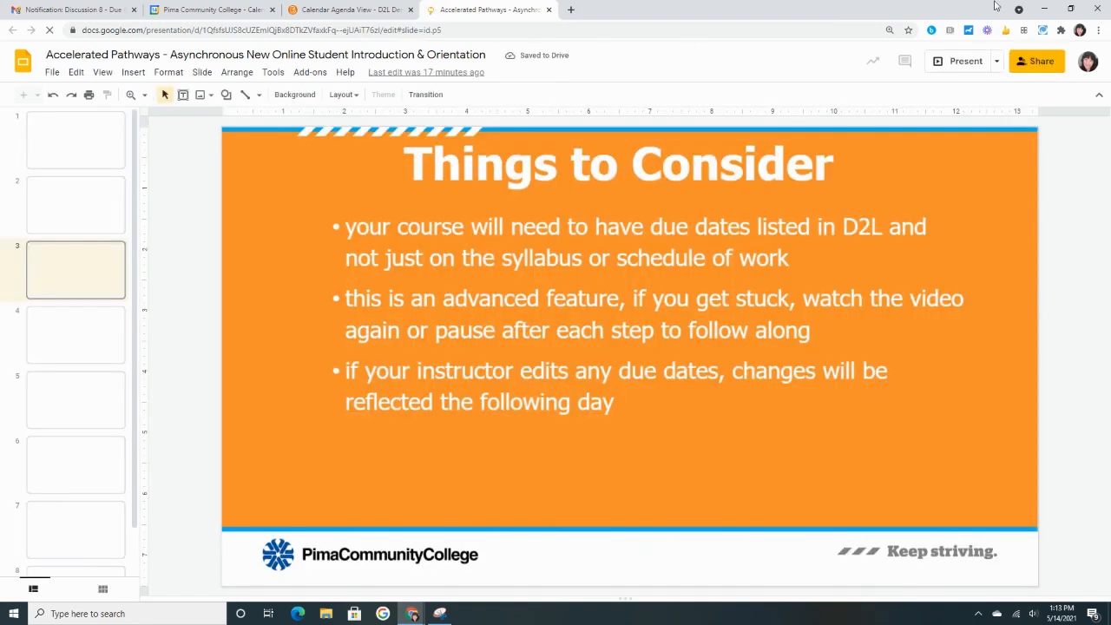
left_click(959, 61)
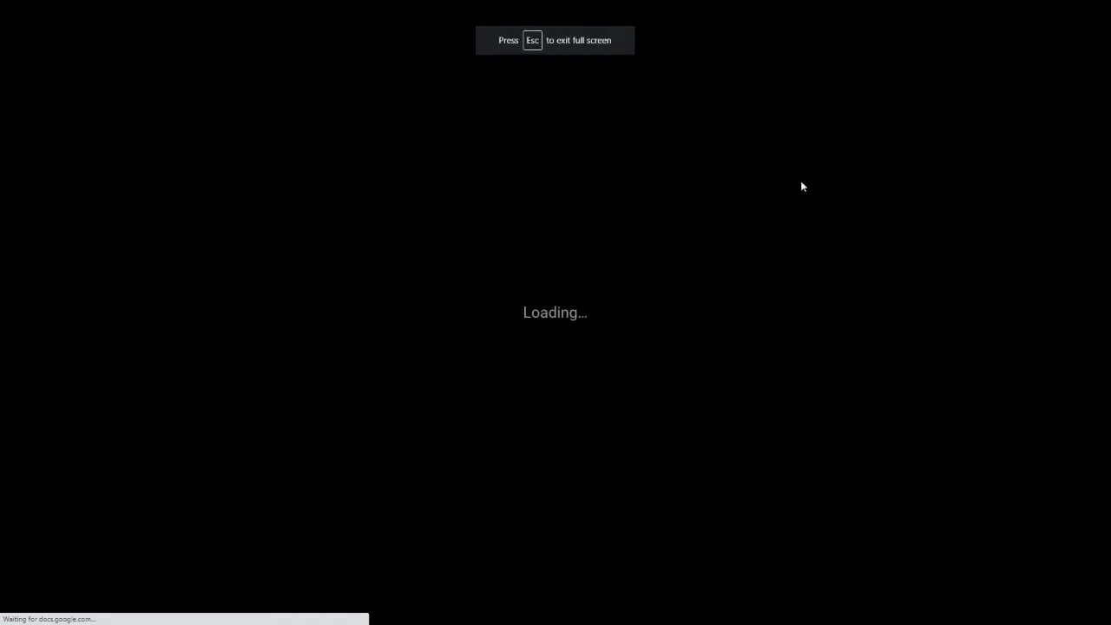